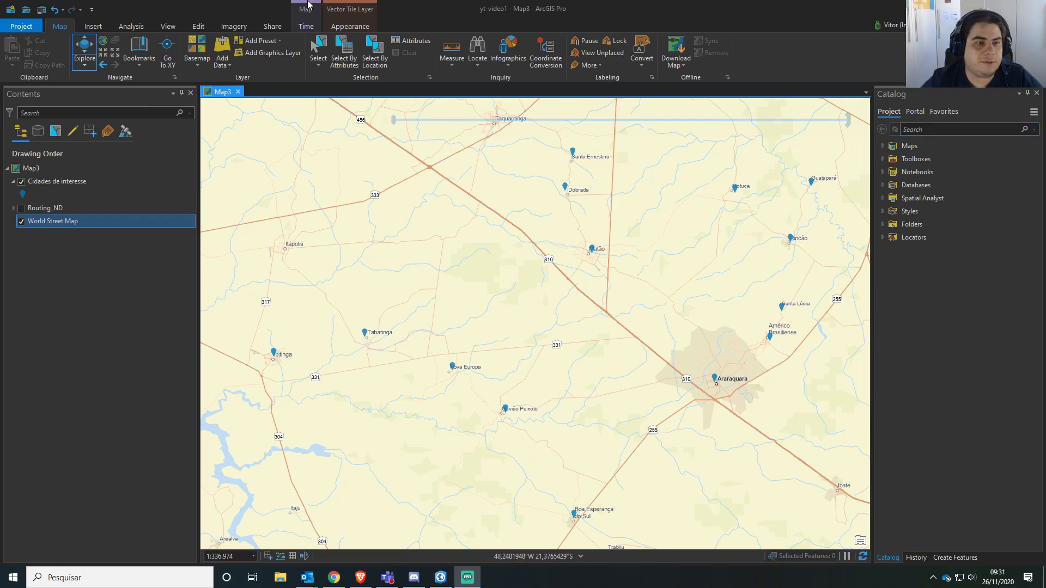
Create an Origin-Destination Cost Matrix network analysis layer based on the Routing_ND network data source.
click(139, 28)
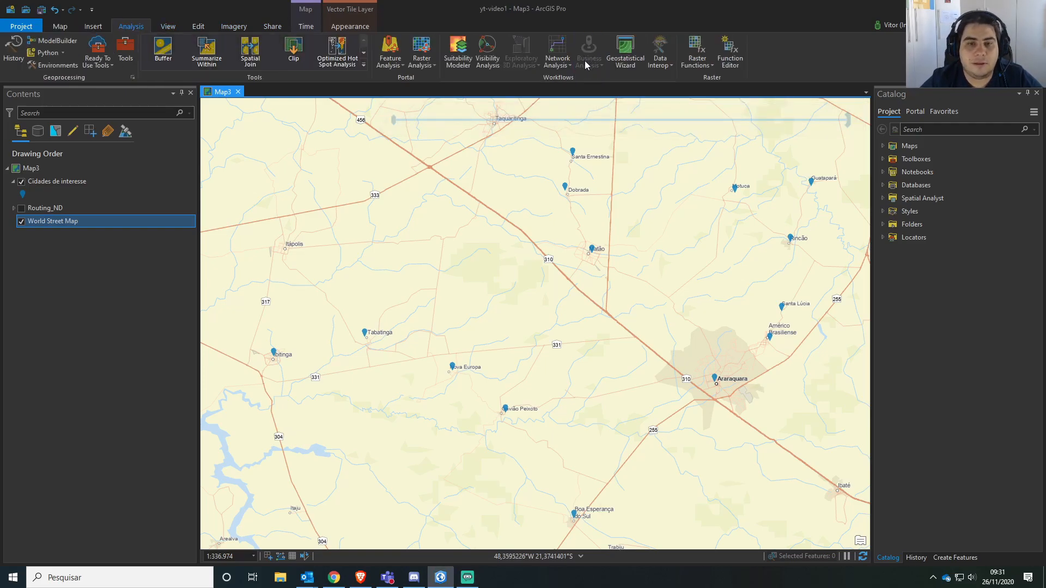
click(564, 68)
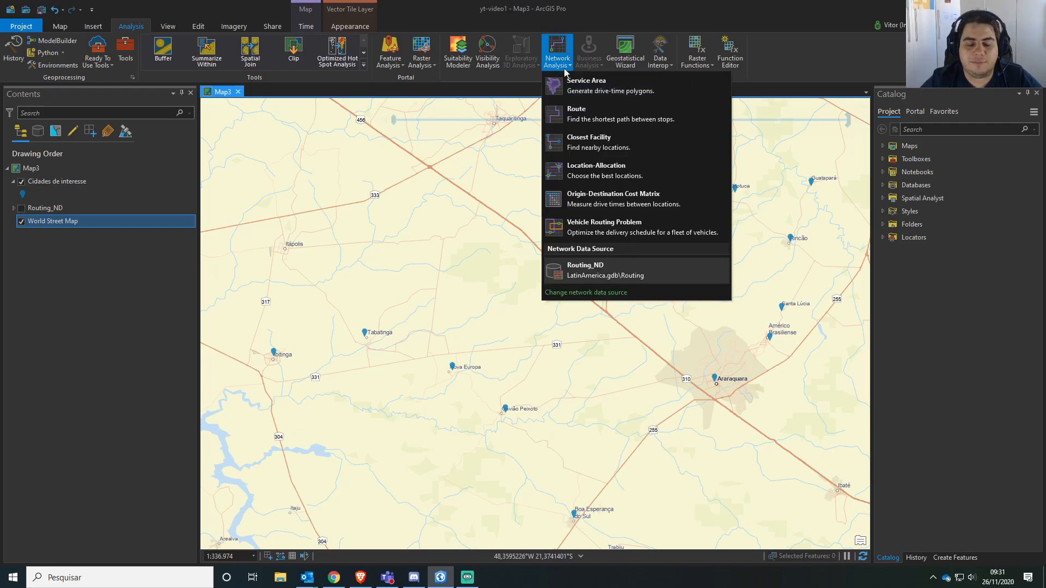
click(616, 197)
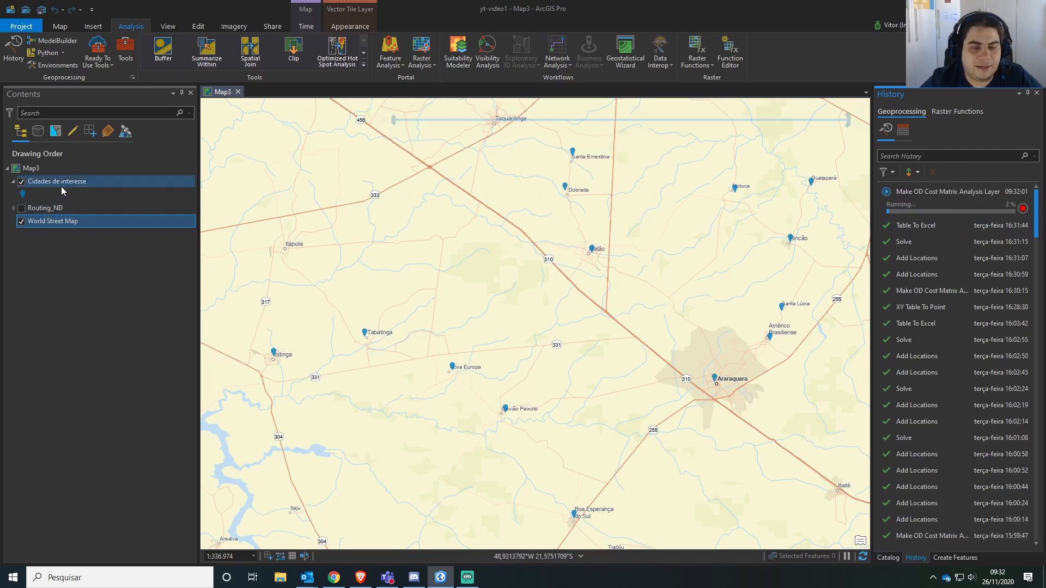
mouse_move(940, 192)
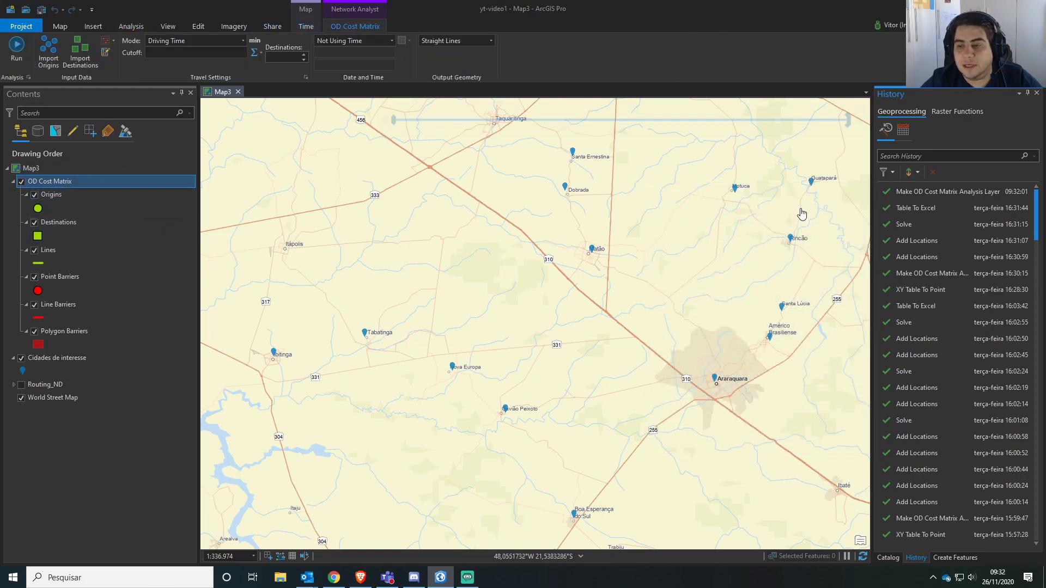
Import the Cidades de interesse points as Origins of the OD Cost Matrix, mapping the Name property to the Cidade field.
click(42, 53)
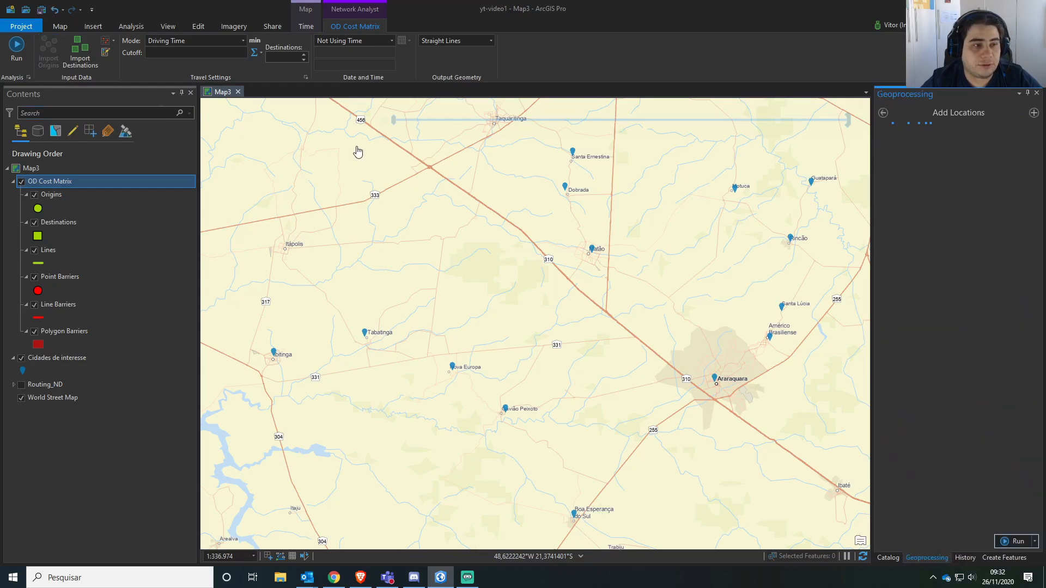
click(1018, 206)
click(1020, 206)
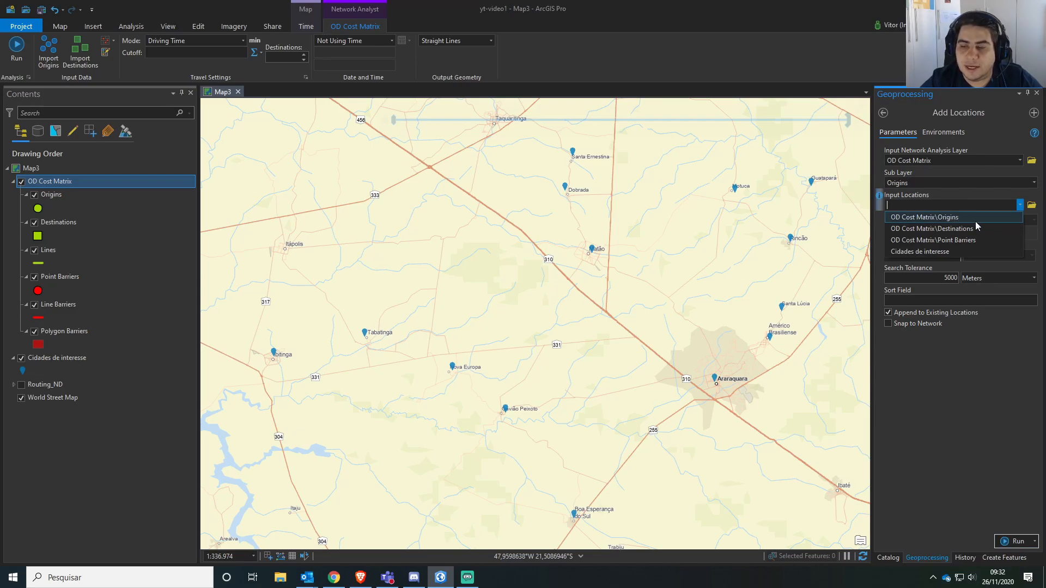
click(970, 252)
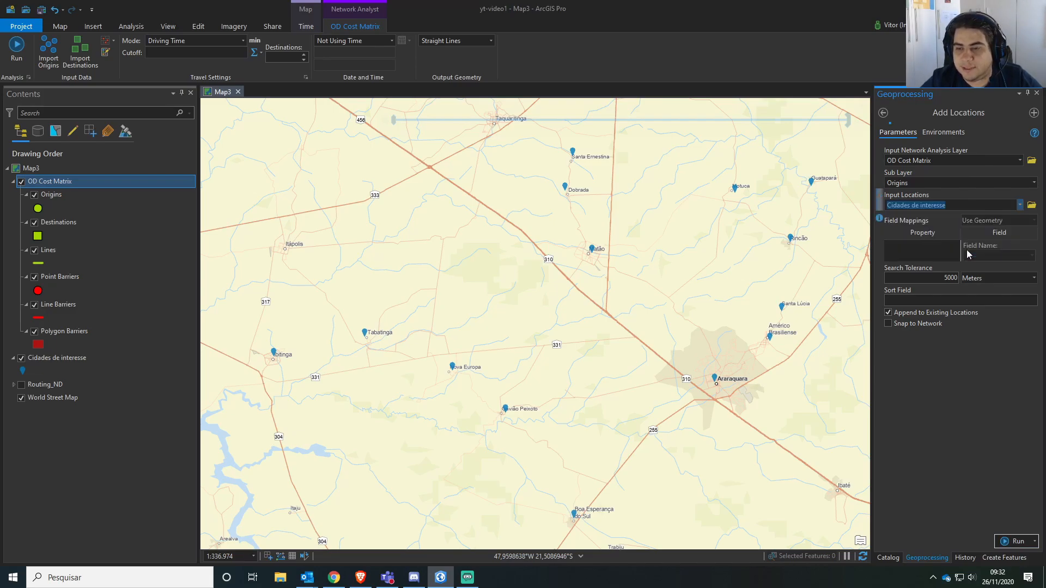
click(986, 256)
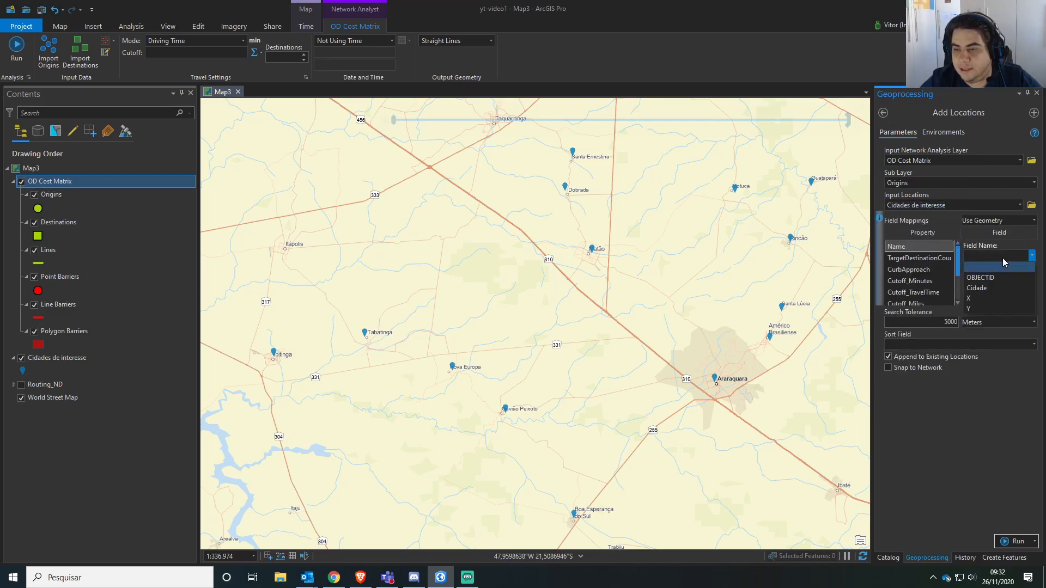
click(983, 300)
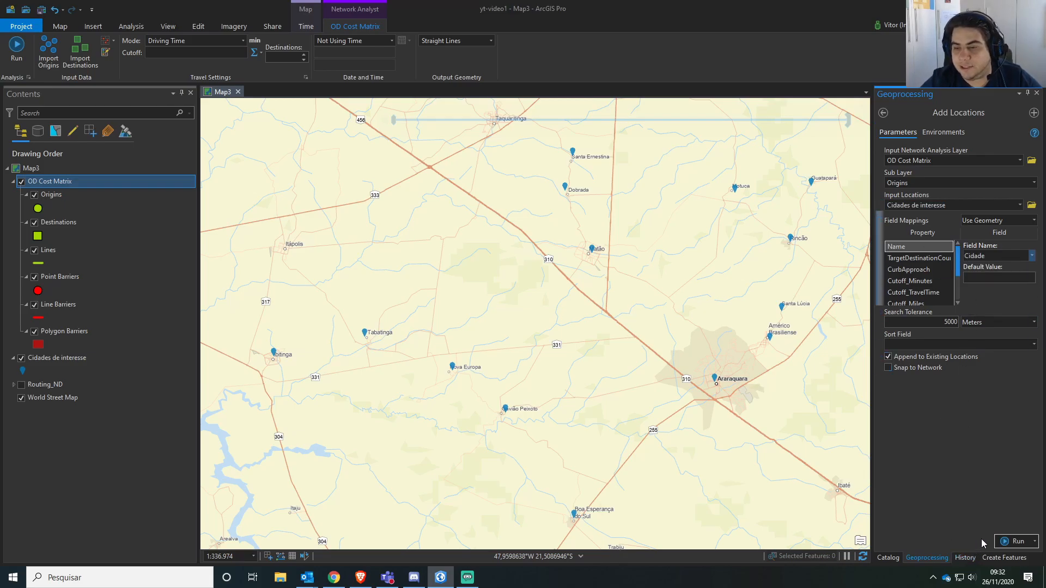
click(1004, 543)
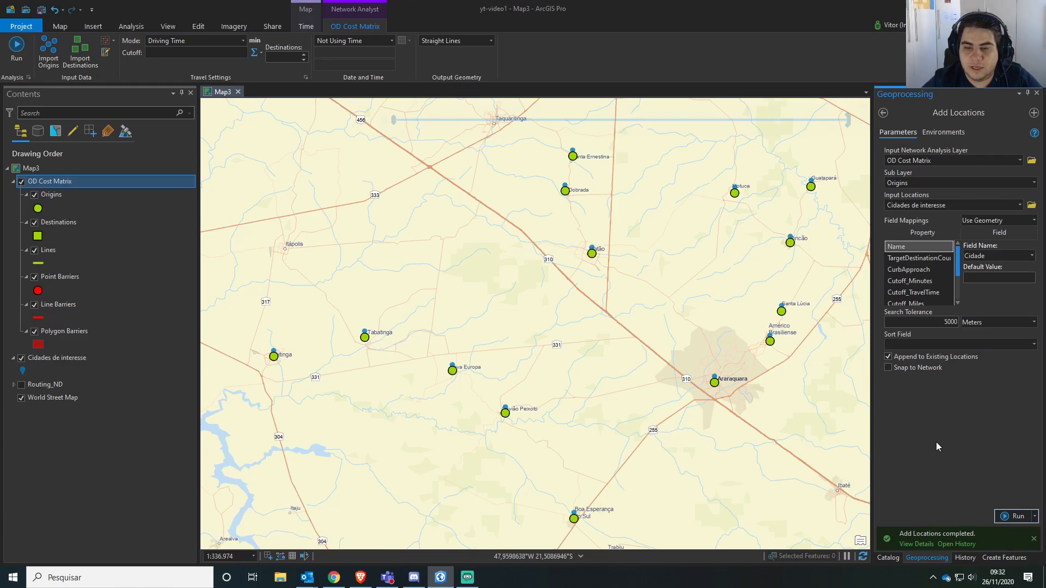
Add the Cidades de interesse points to the Destinations sublayer as well, mapping Name to the Cidade field, and close the tool.
click(1033, 183)
click(932, 206)
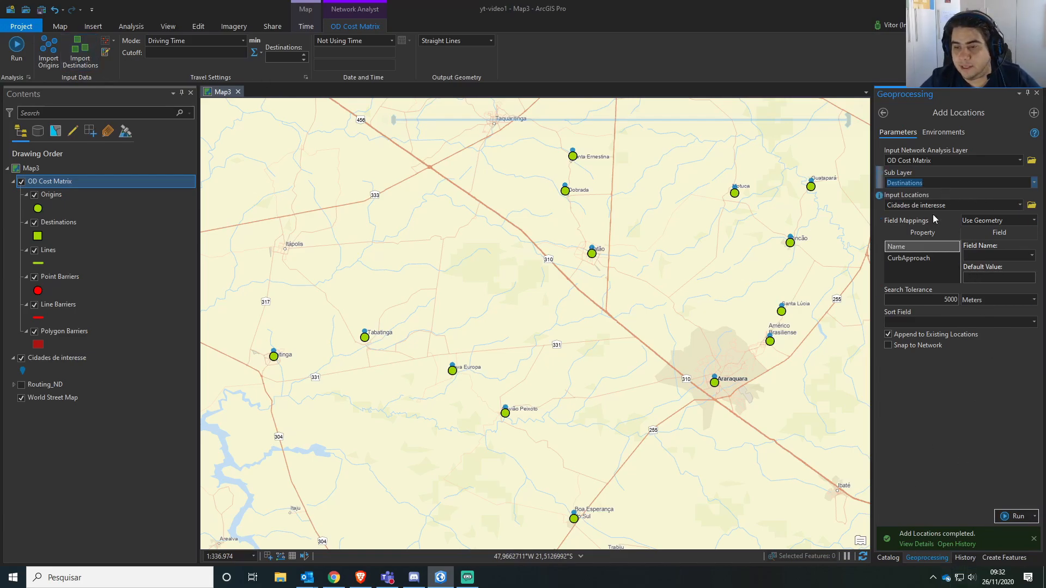
click(997, 255)
click(980, 269)
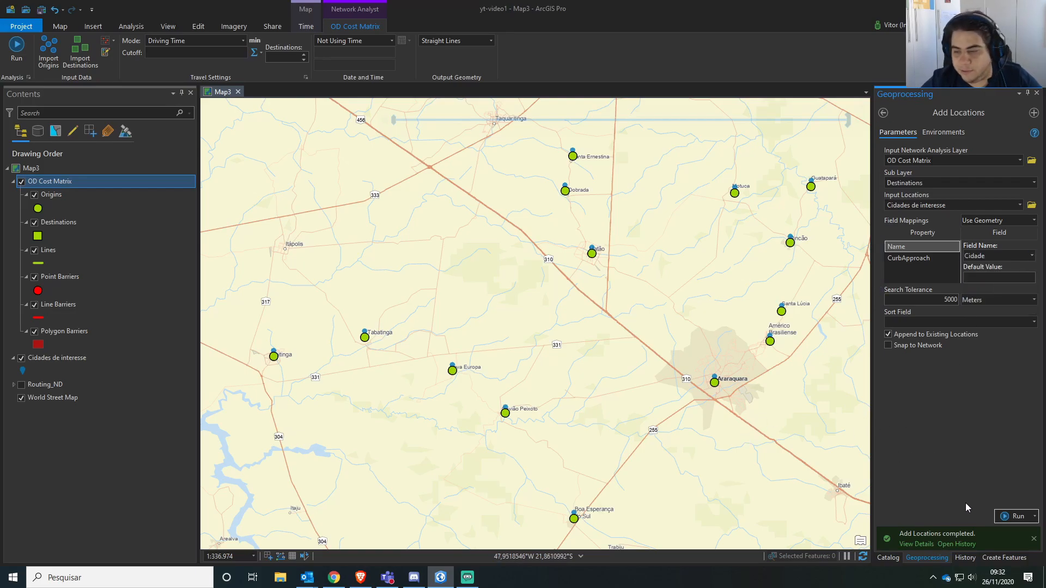
click(1006, 519)
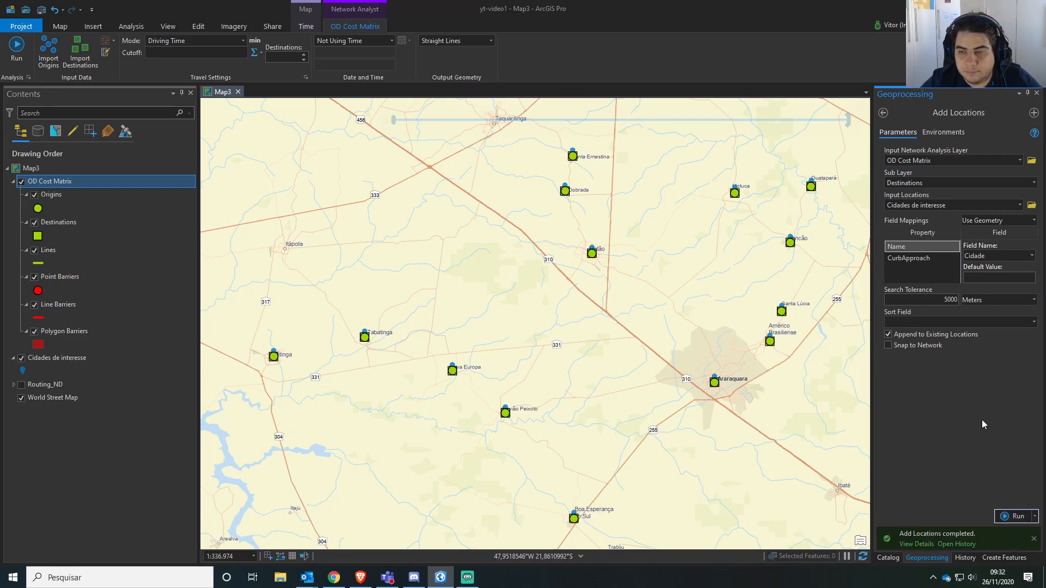
click(1036, 93)
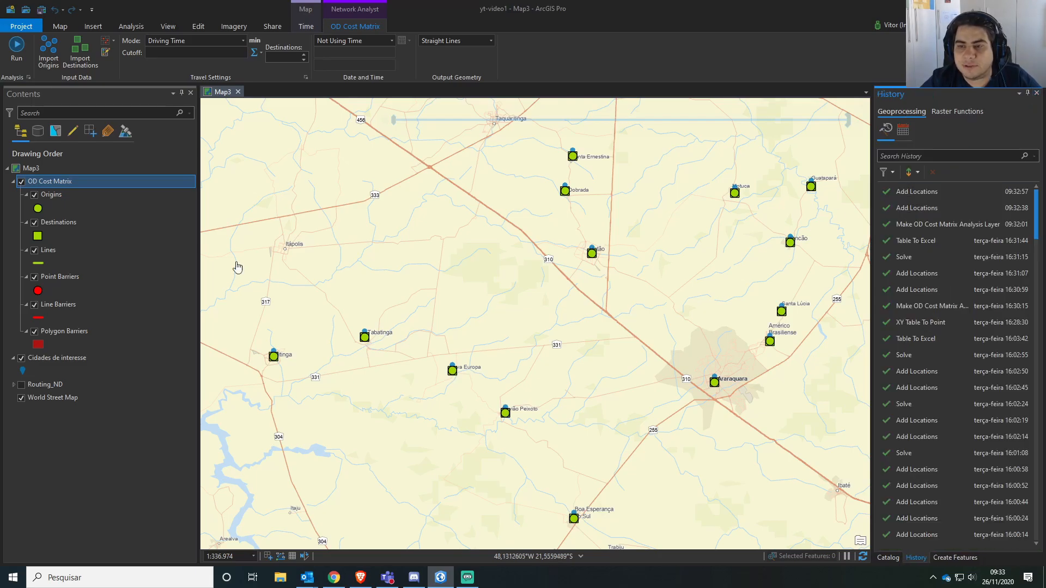
Check the imported cities in the attribute tables of the Origins and Destinations sublayers, closing each table after viewing.
right_click(55, 197)
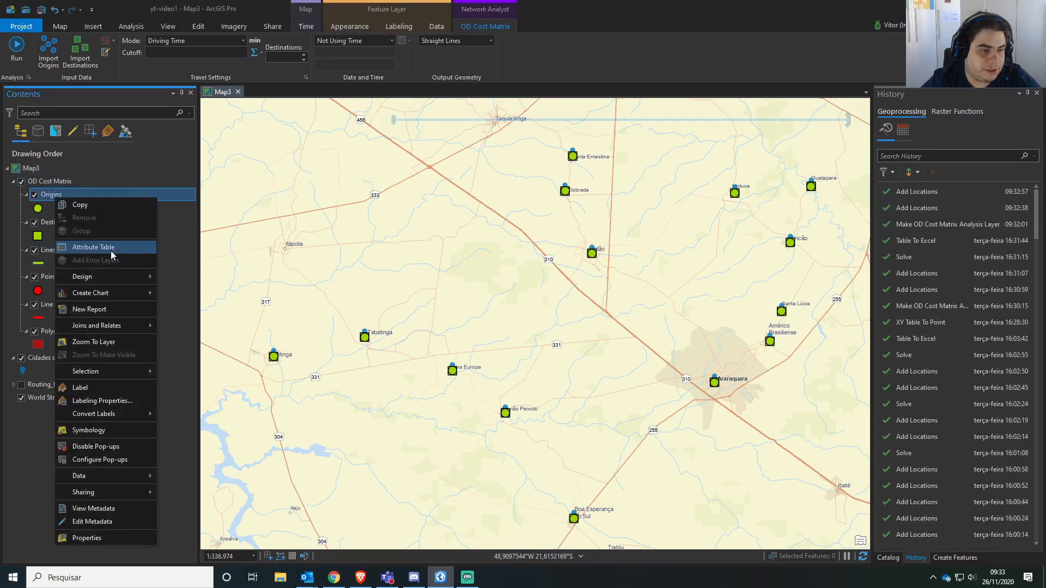
click(93, 247)
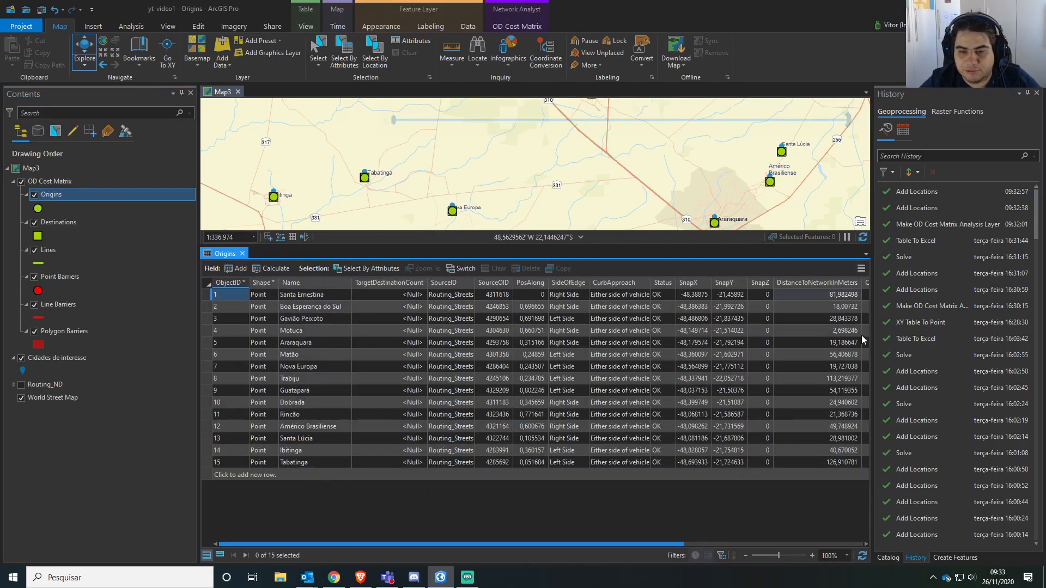
click(242, 253)
click(82, 222)
right_click(80, 223)
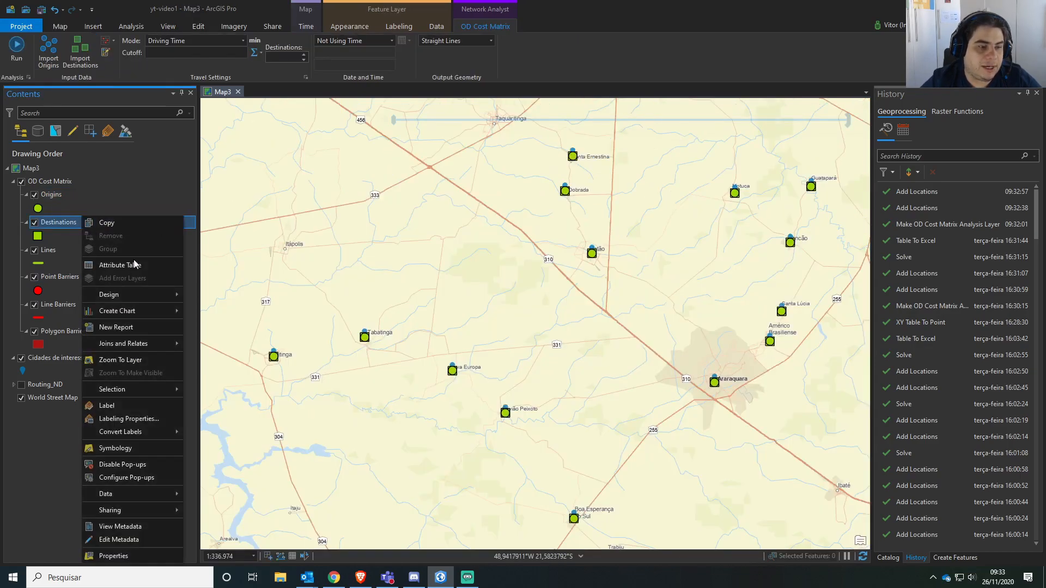
click(145, 267)
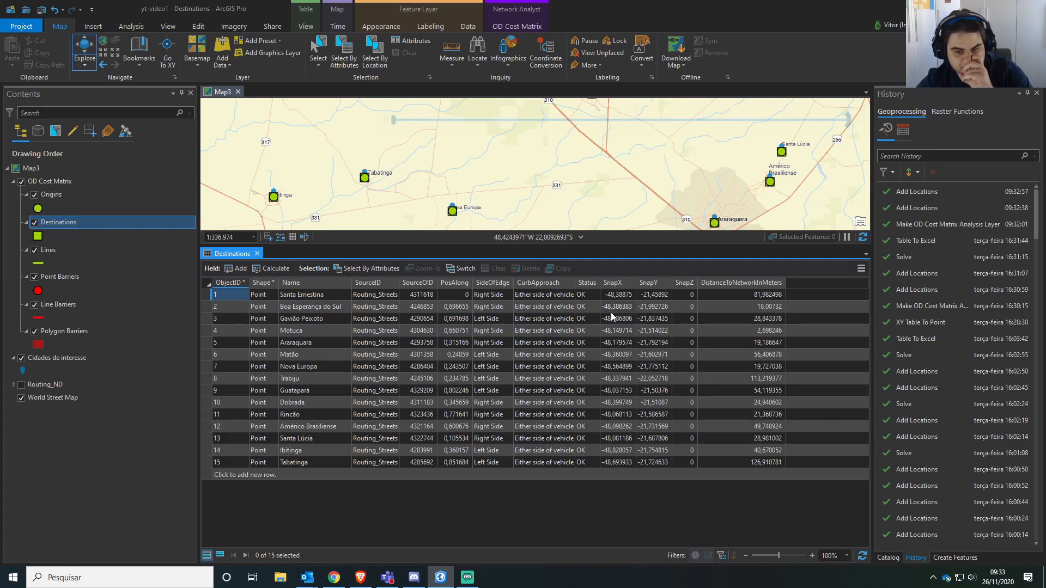
click(257, 254)
Keep Straight Lines as the output geometry, set the travel mode to Driving Distance and solve the OD cost matrix.
scroll(671, 358, down, 3)
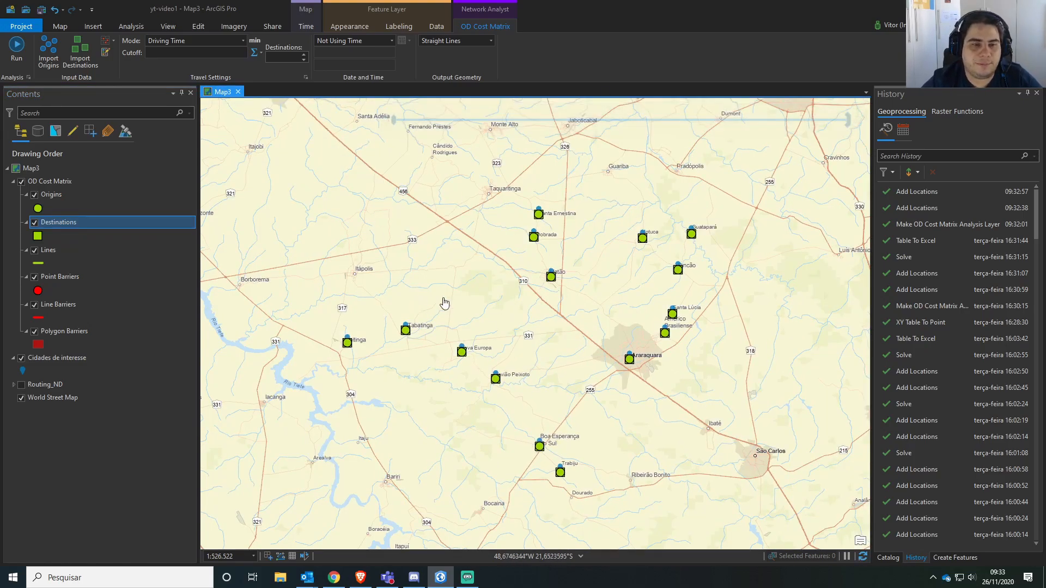
click(491, 41)
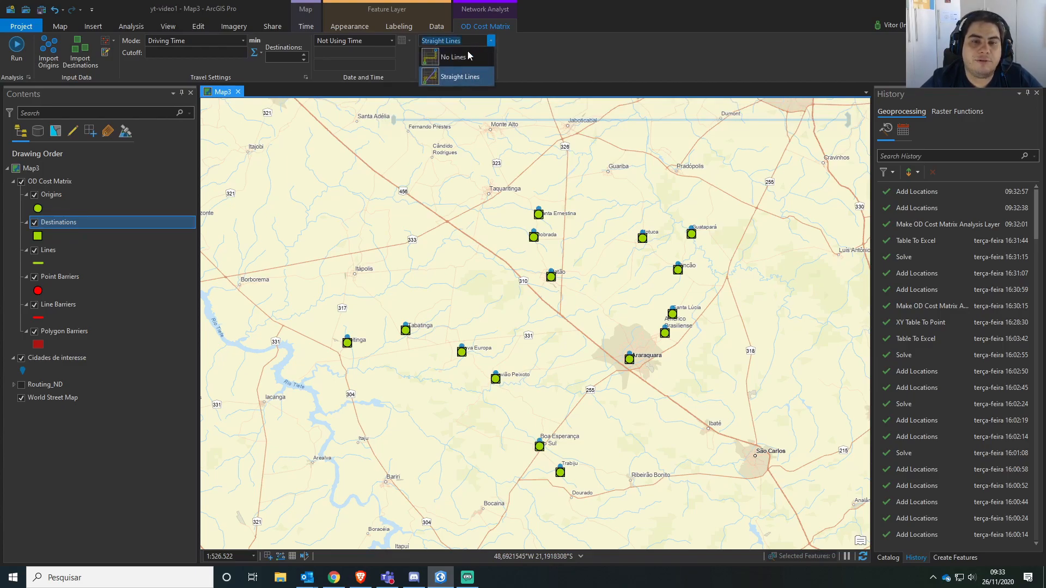
click(464, 81)
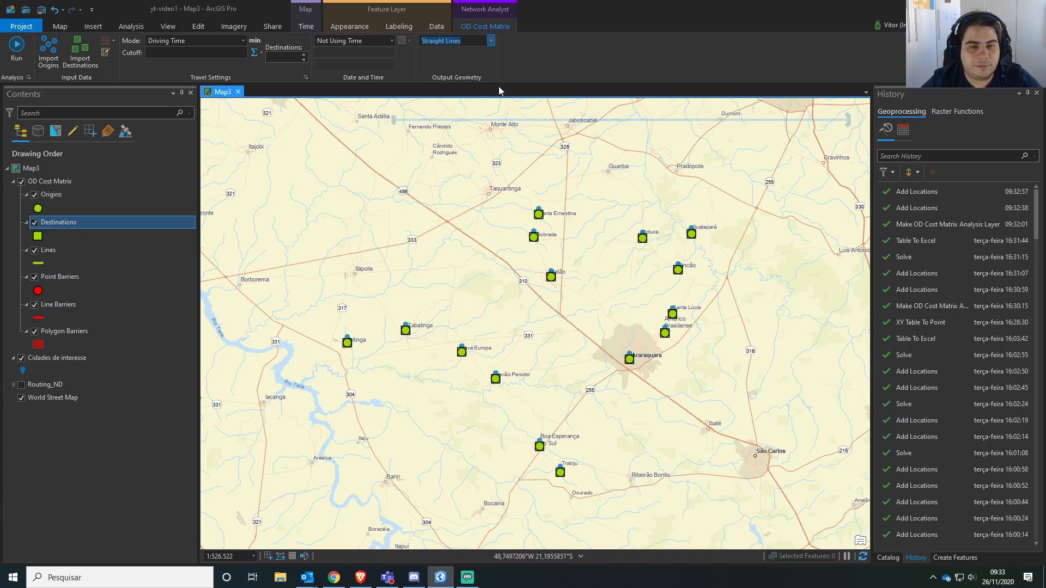
click(243, 44)
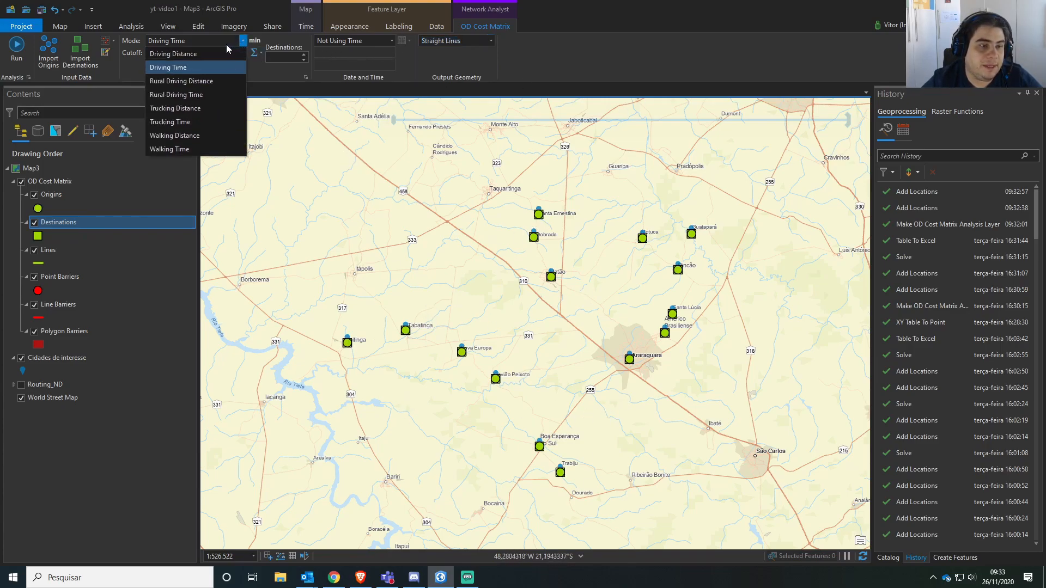
click(202, 51)
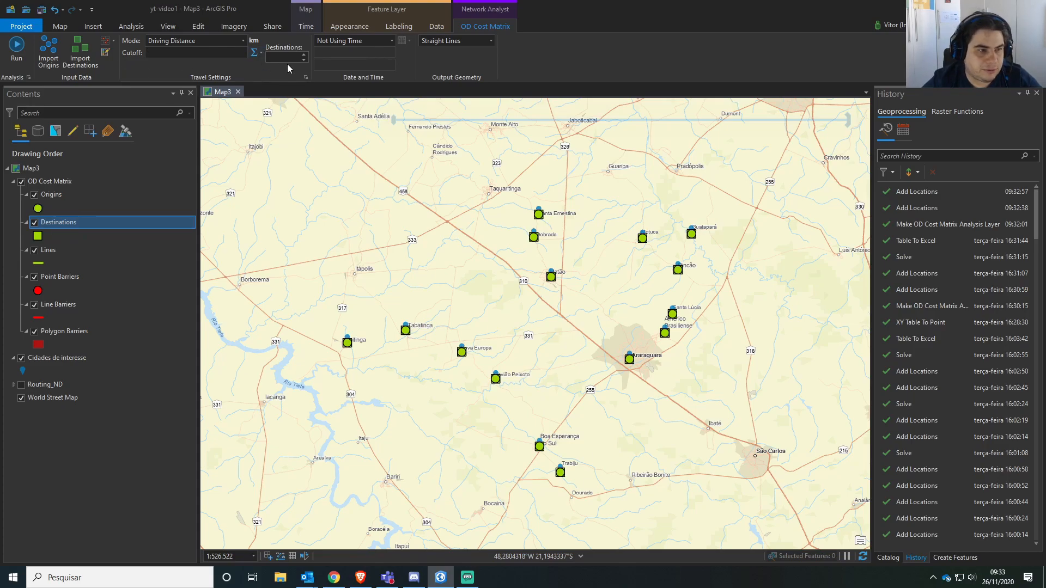
click(25, 54)
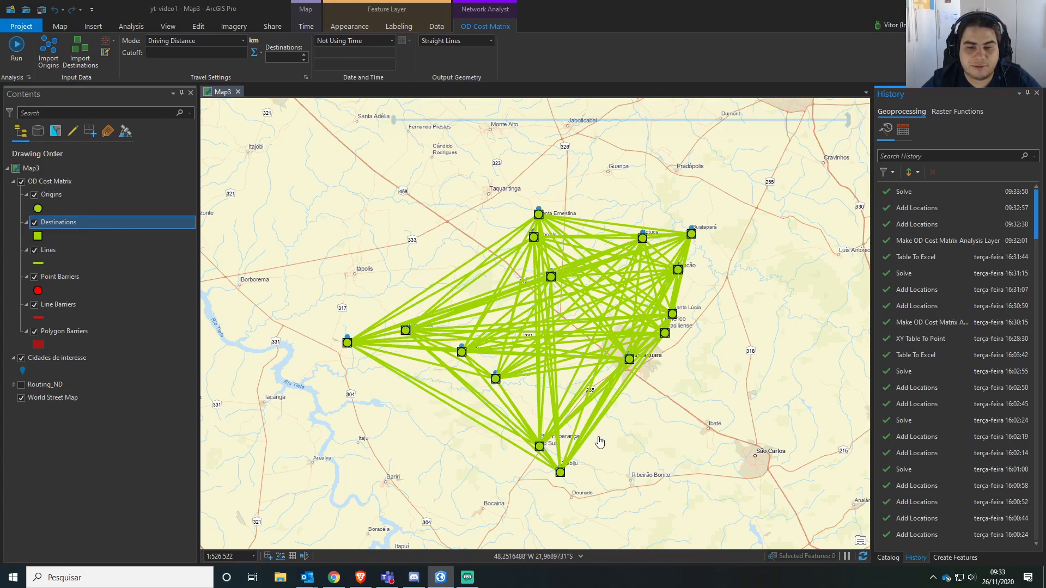
Open the attribute table of the Lines sublayer and widen the Name column to fit the full origin-destination names.
right_click(67, 250)
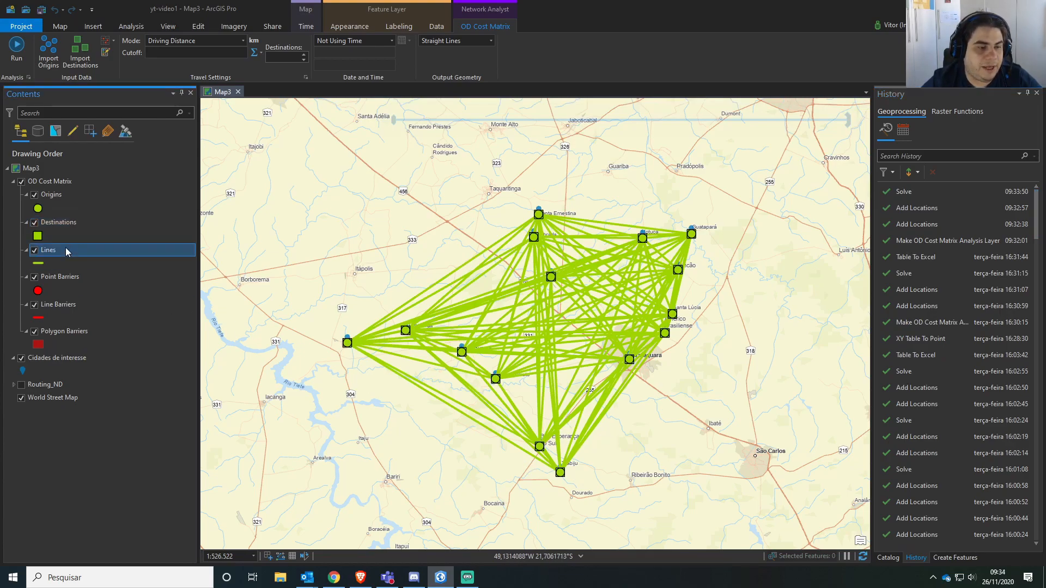
click(101, 265)
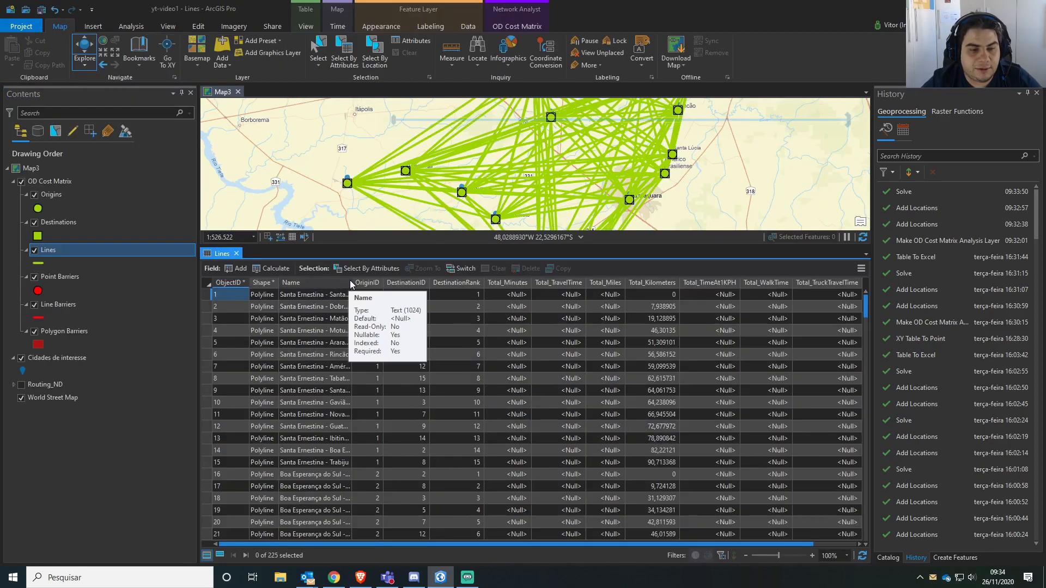
double_click(352, 280)
click(363, 297)
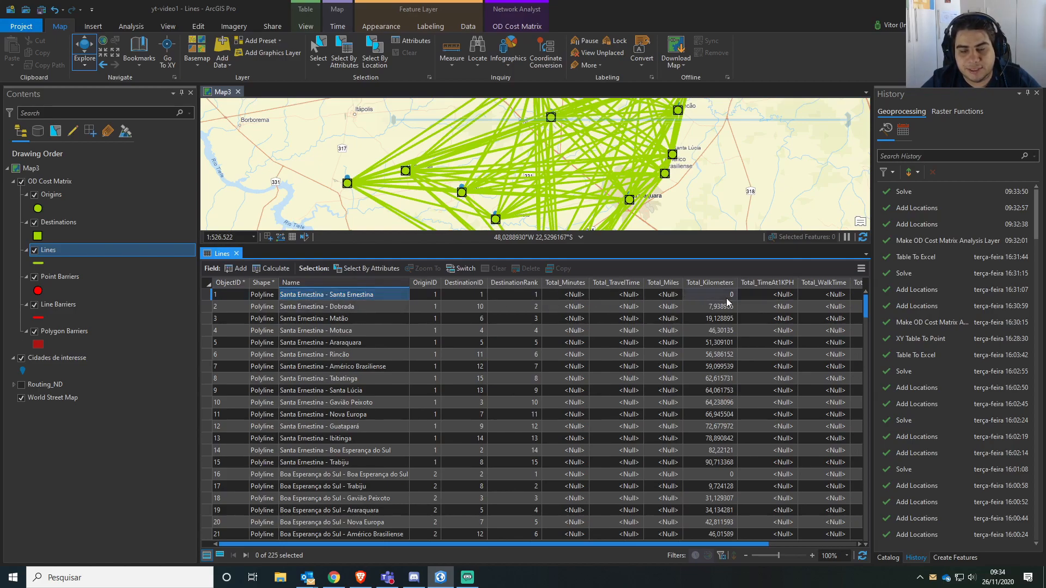
click(353, 308)
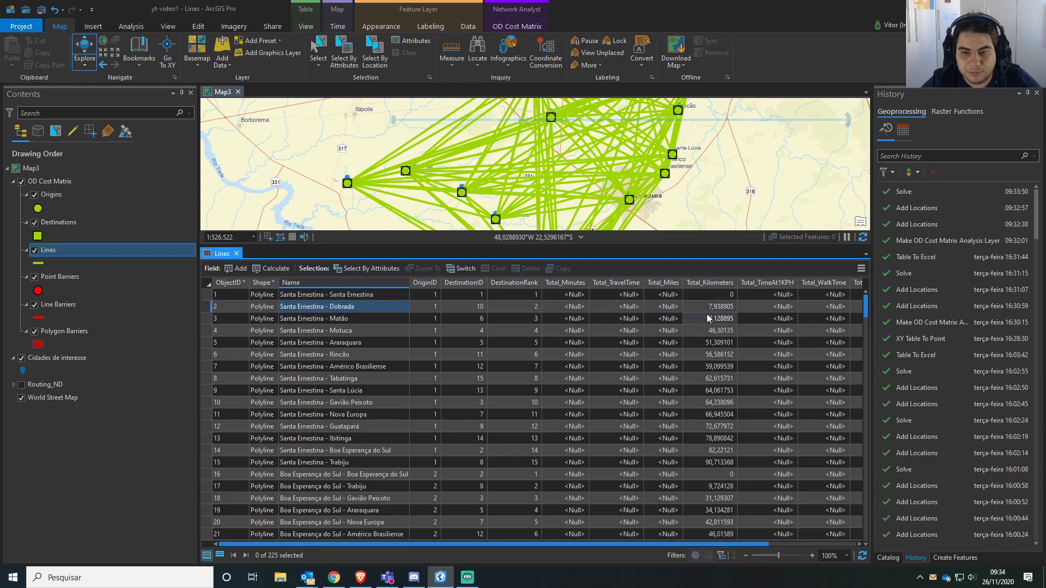
Sort the Lines table by Name in ascending order and examine the kilometre distances between the city pairs.
right_click(354, 282)
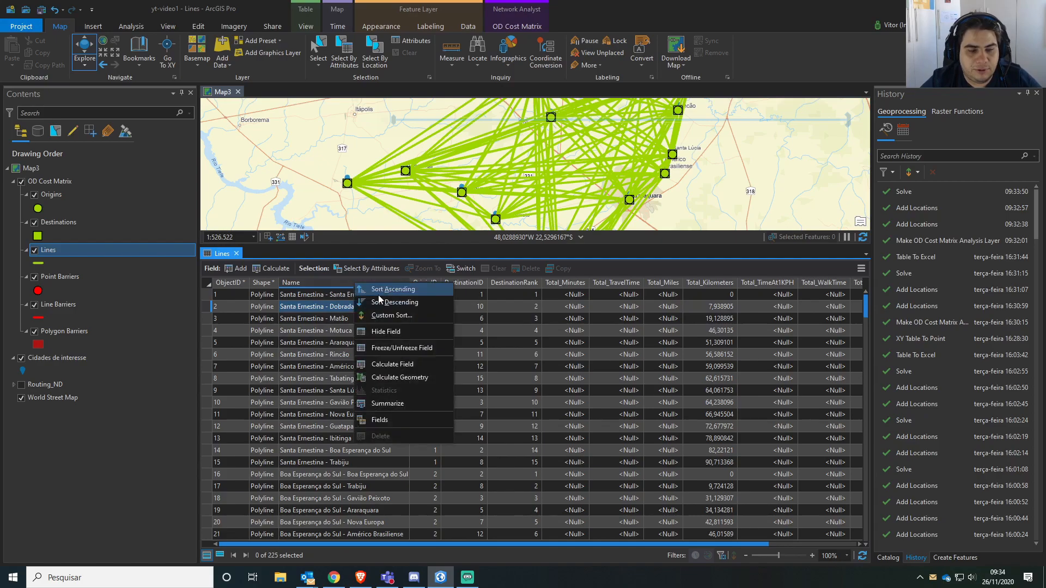
click(406, 290)
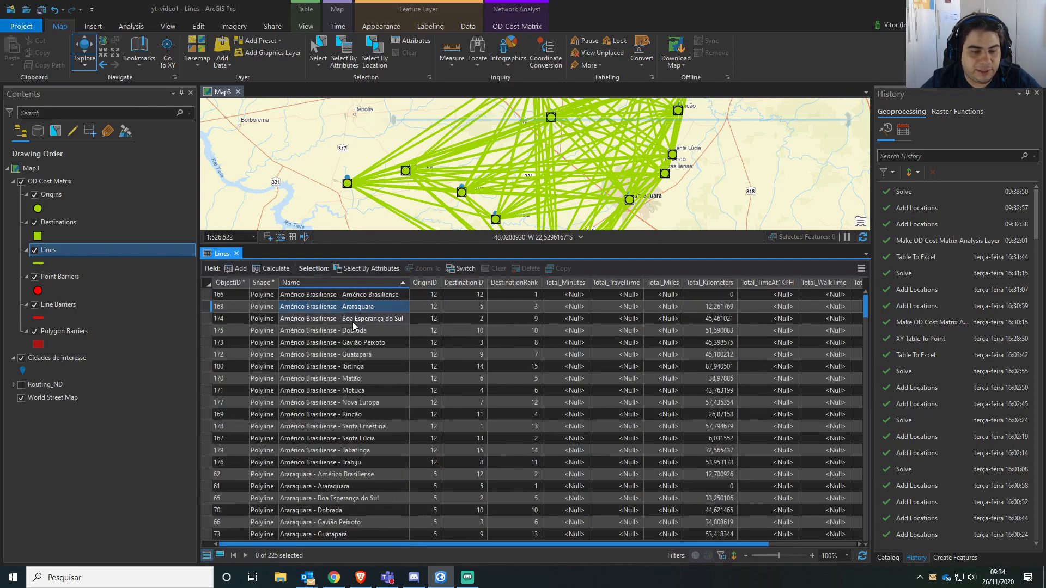
scroll(363, 416, down, 3)
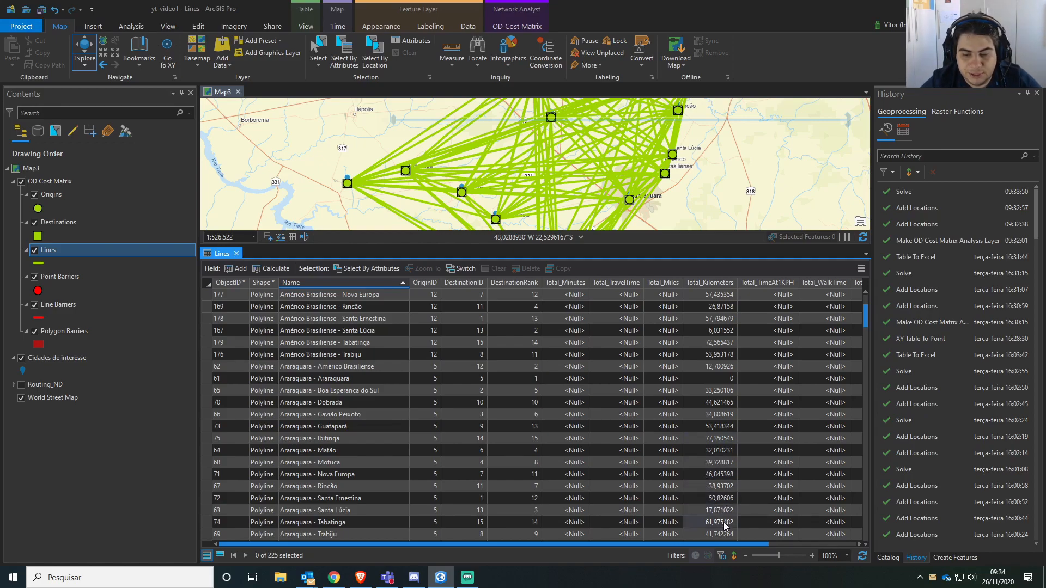
scroll(724, 520, down, 1)
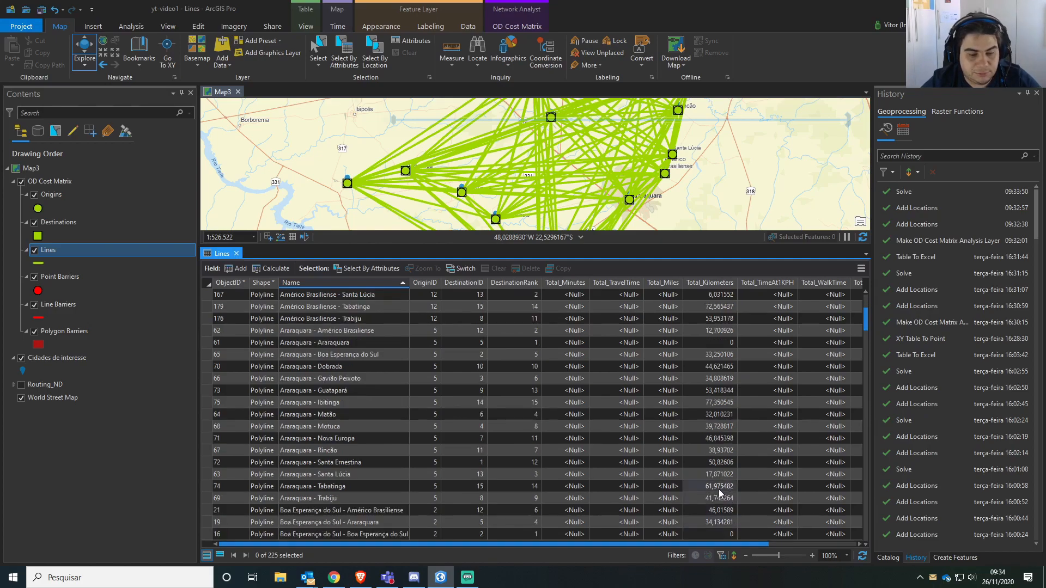
Sort the Lines table by Total_Kilometers in descending order and view the full set of lines on the map.
right_click(704, 284)
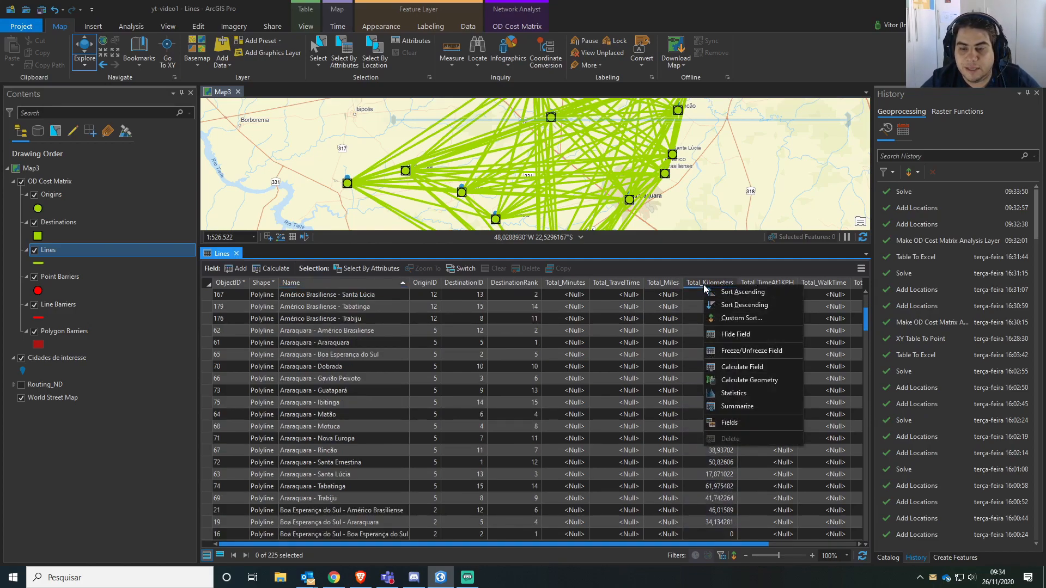
click(739, 305)
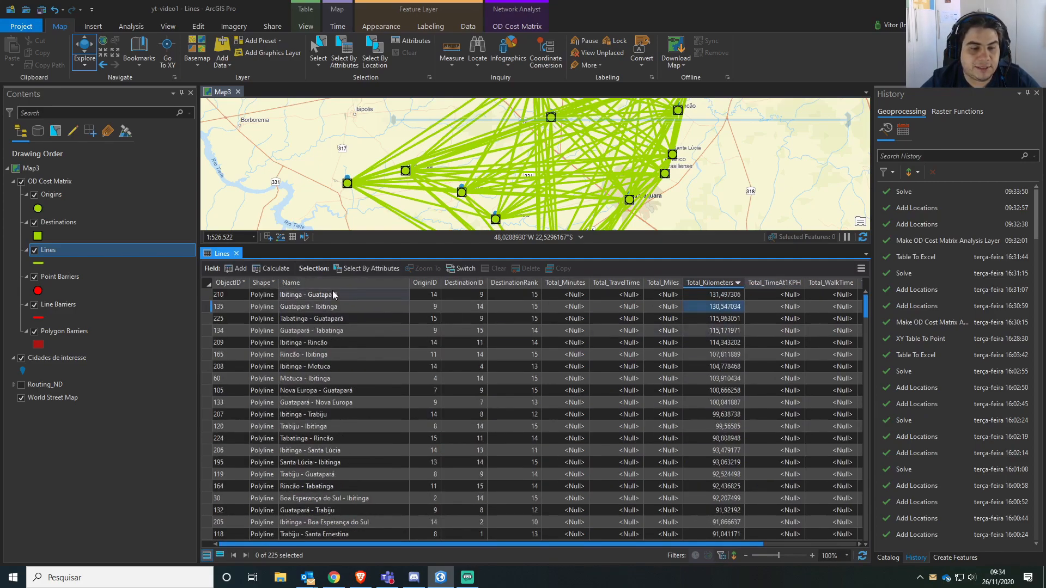
scroll(516, 162, down, 3)
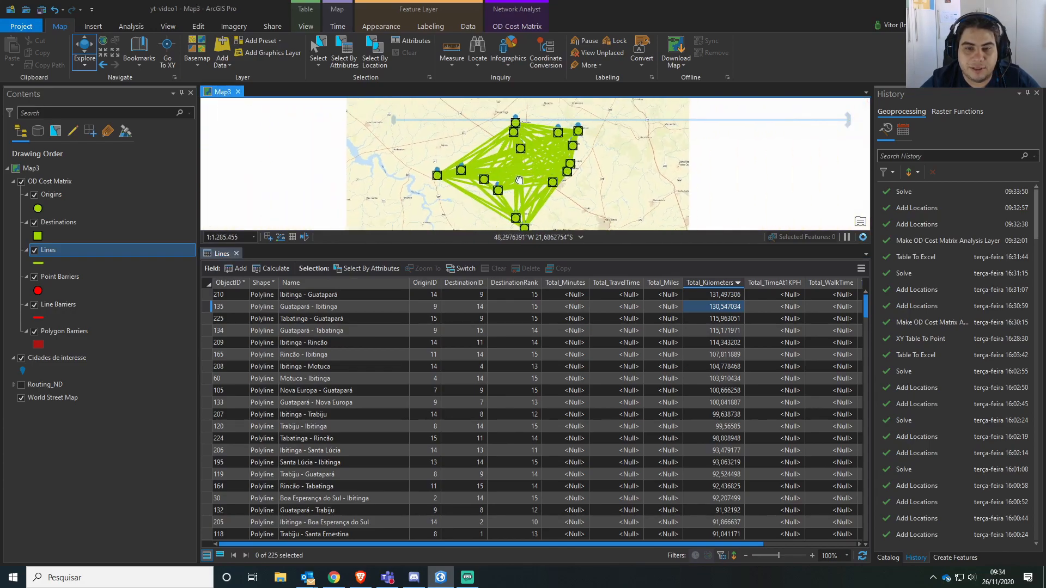
Enlarge the map view above the Lines table and examine the connection between Ibitinga and Guatapará with its kilometre distance.
scroll(545, 174, up, 3)
scroll(549, 177, down, 5)
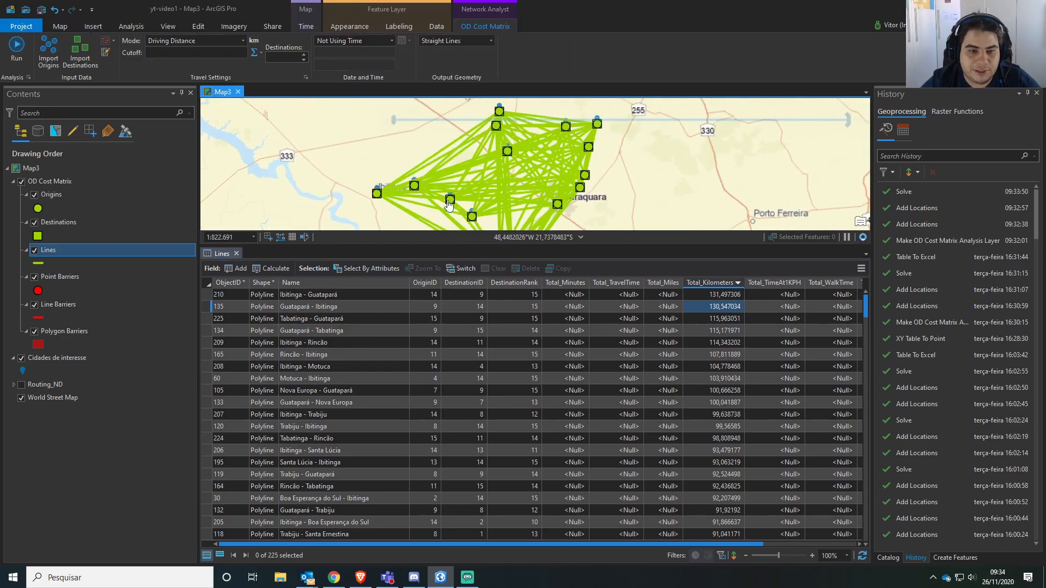
mouse_move(583, 120)
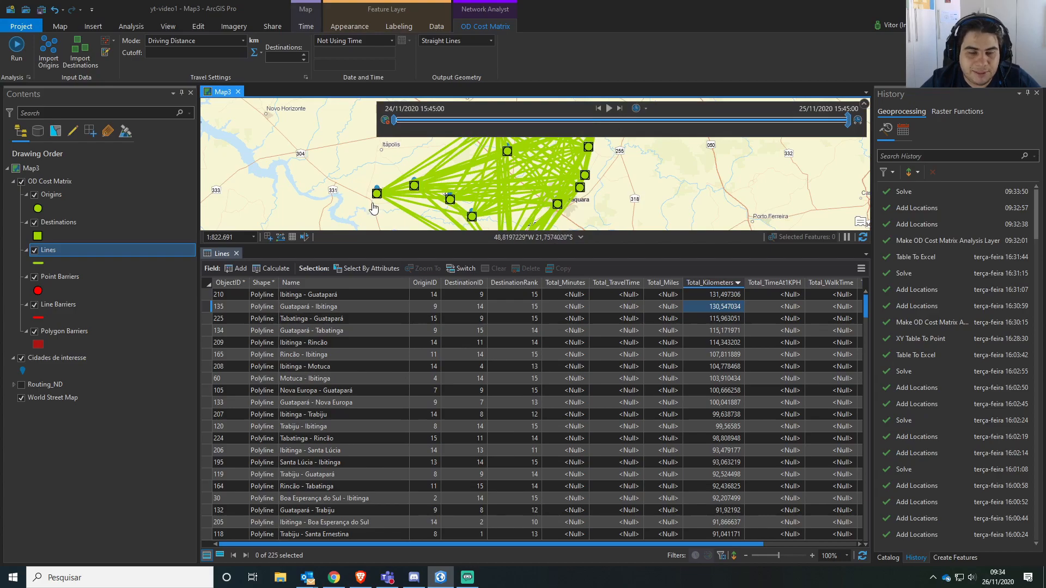
drag(583, 168, 548, 190)
scroll(565, 152, up, 6)
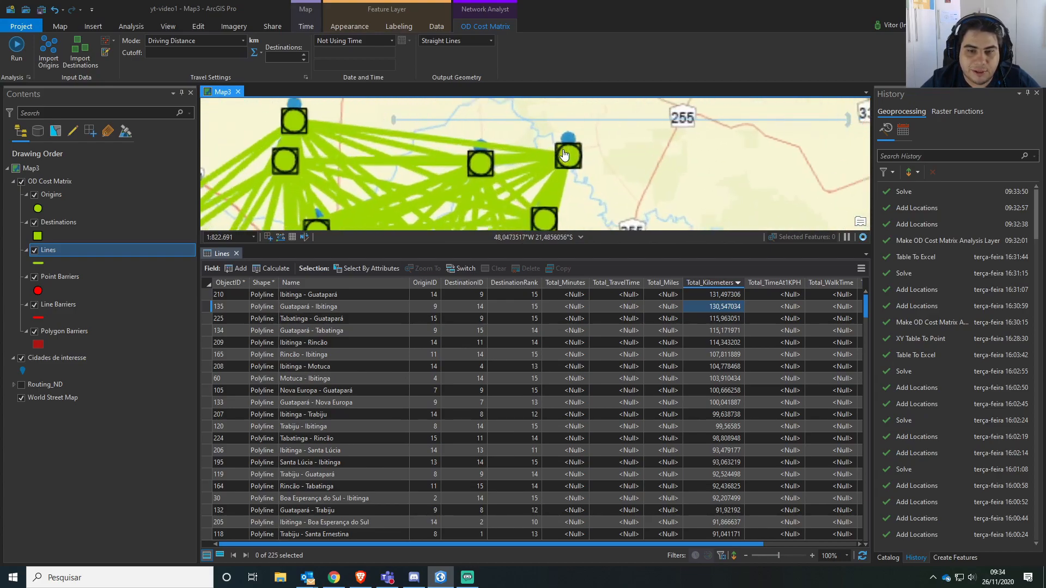
scroll(536, 179, down, 4)
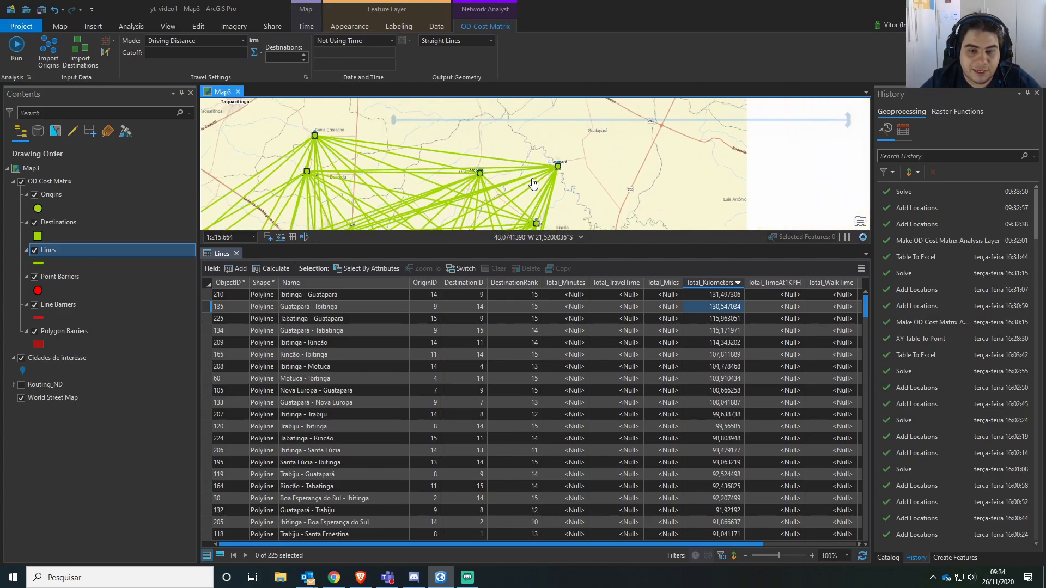
drag(533, 248, 517, 300)
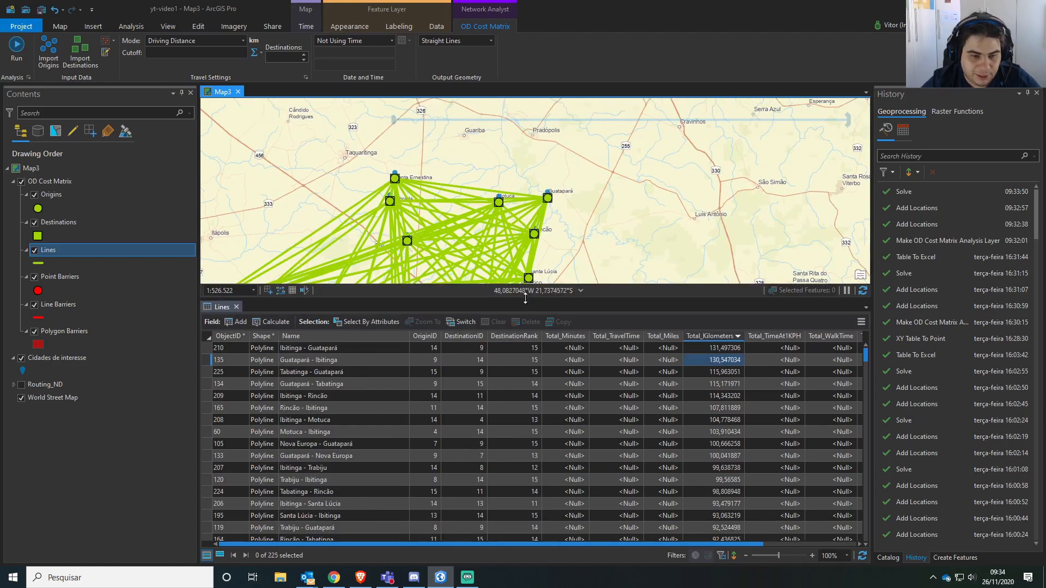
drag(484, 254, 561, 179)
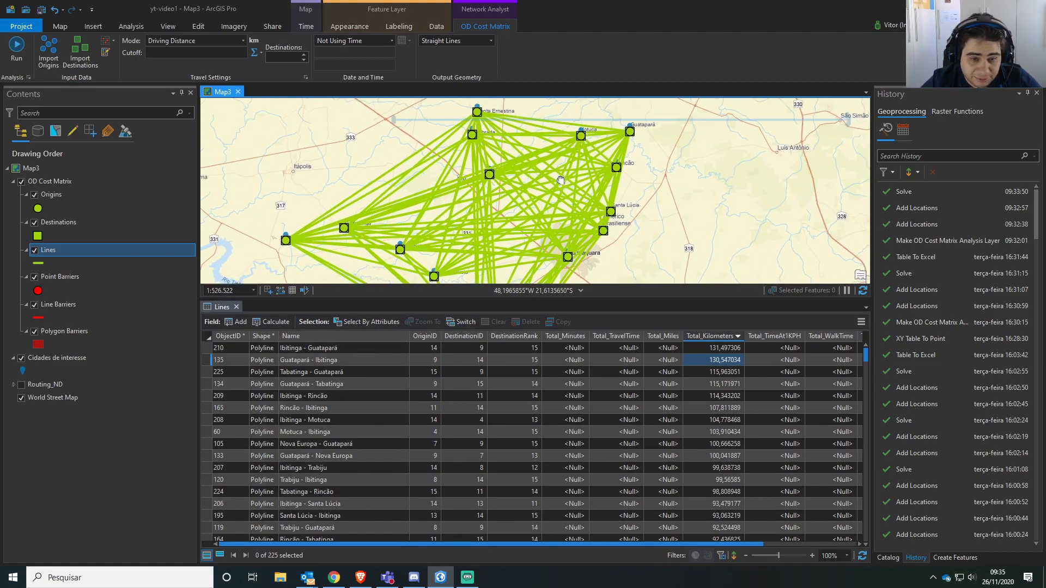
click(710, 360)
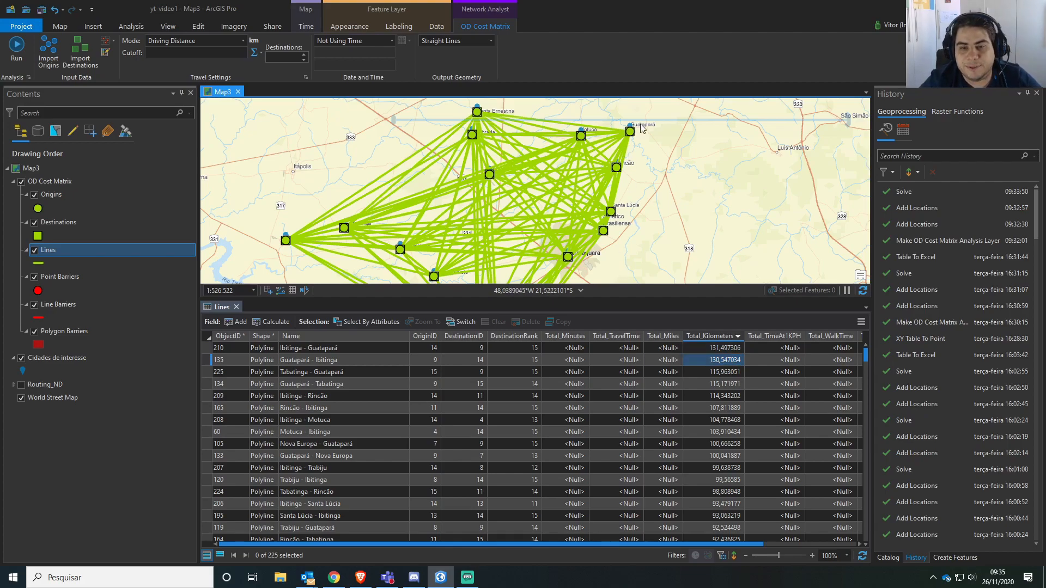
Inspect the Guatapará location point and its converging lines up close, and check the Guatapará - Ibitinga distance record against the full map.
mouse_move(631, 138)
scroll(618, 168, up, 5)
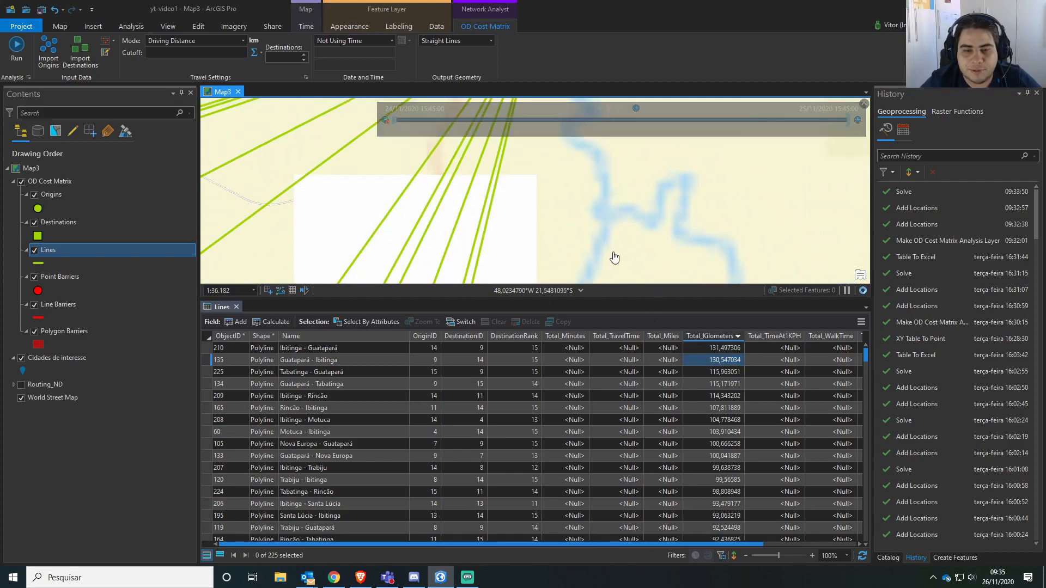
scroll(531, 213, up, 3)
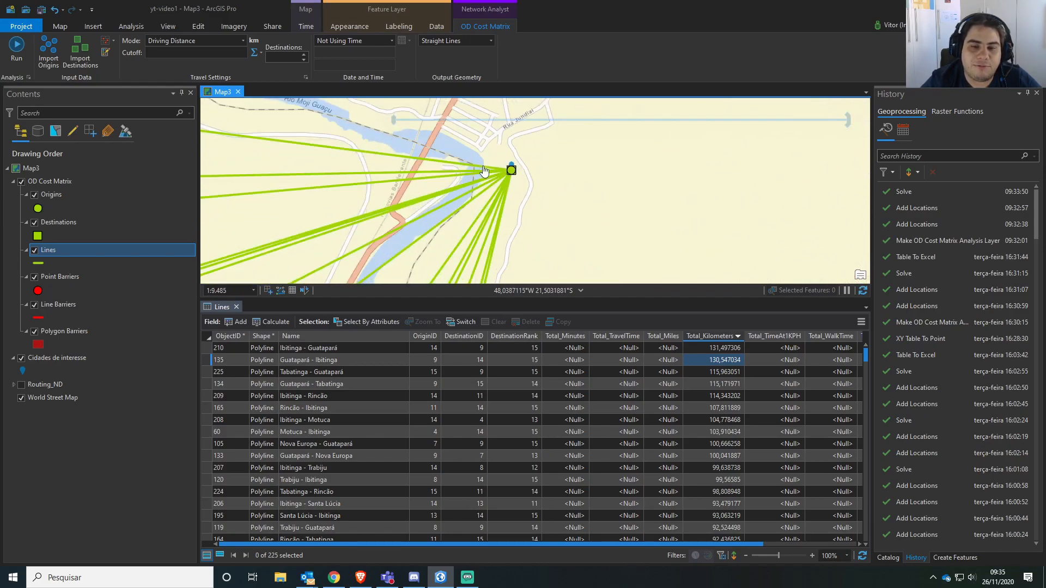
scroll(529, 181, down, 2)
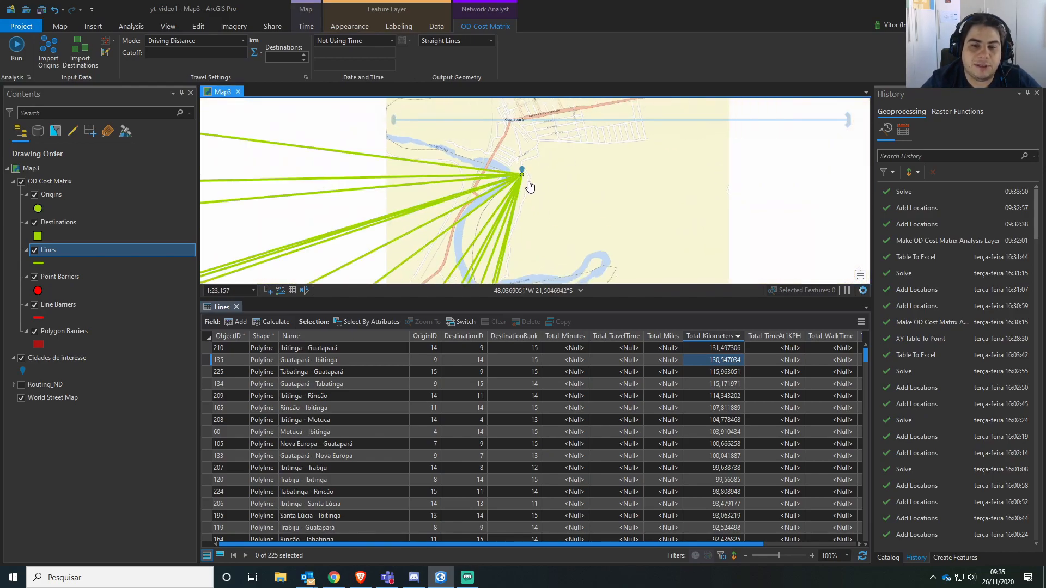
scroll(529, 263, down, 2)
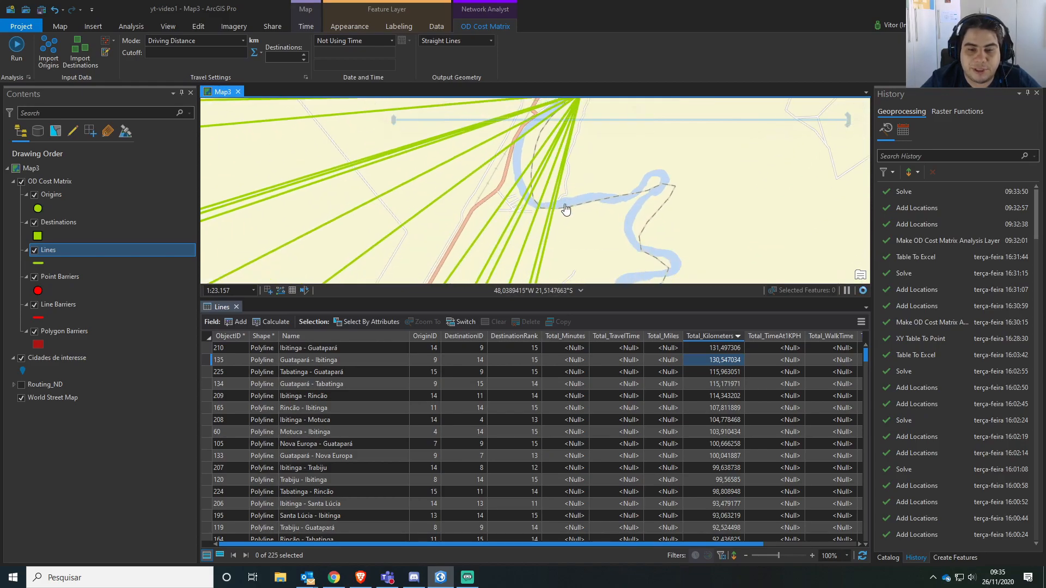
scroll(555, 247, down, 2)
scroll(529, 266, down, 2)
drag(453, 261, 561, 130)
scroll(482, 231, down, 1)
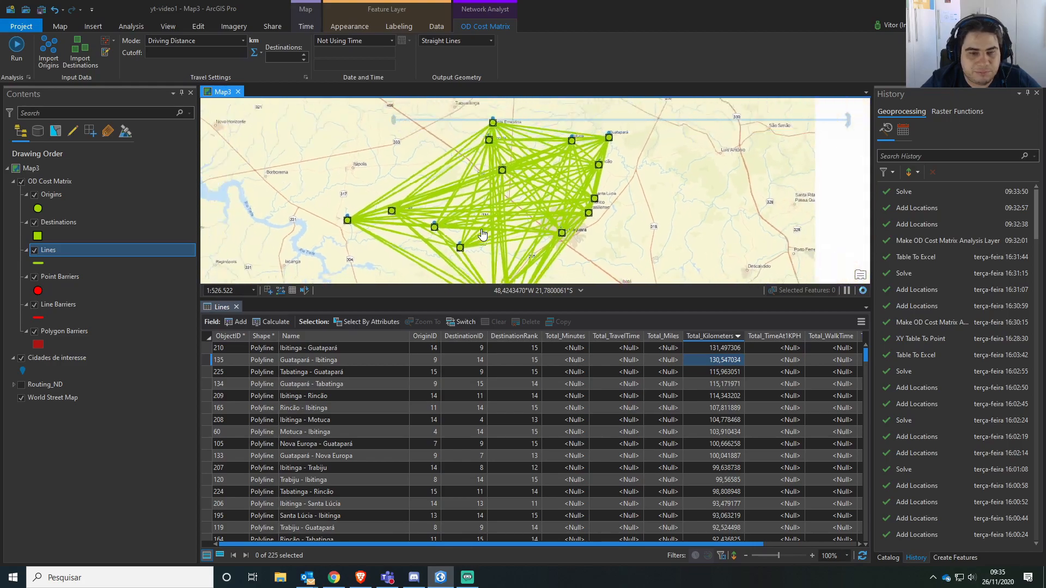
drag(483, 239, 475, 211)
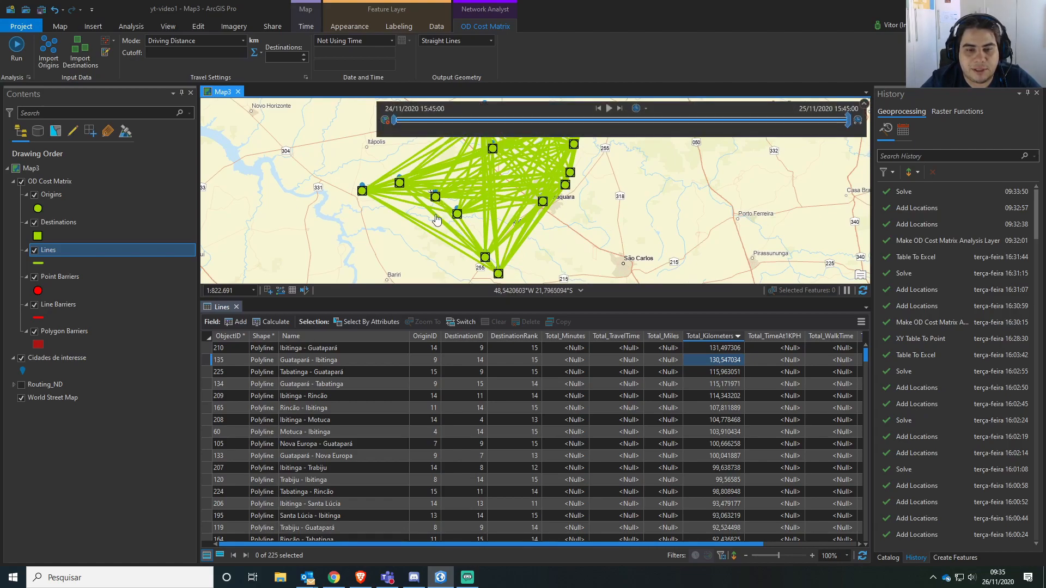
click(722, 361)
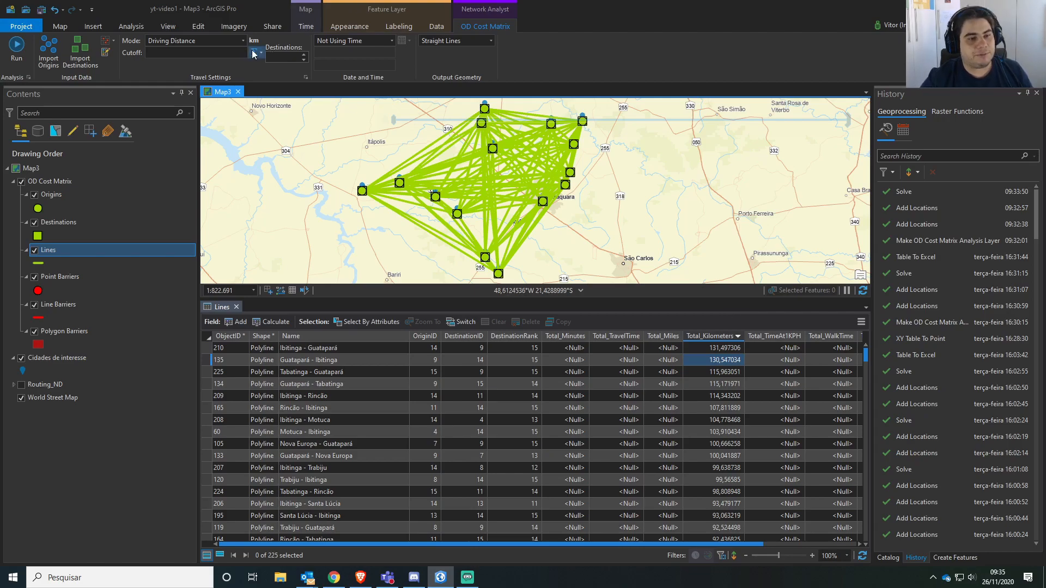
Set the driving distance cutoff to 50 km and solve the OD cost matrix again.
text(5)
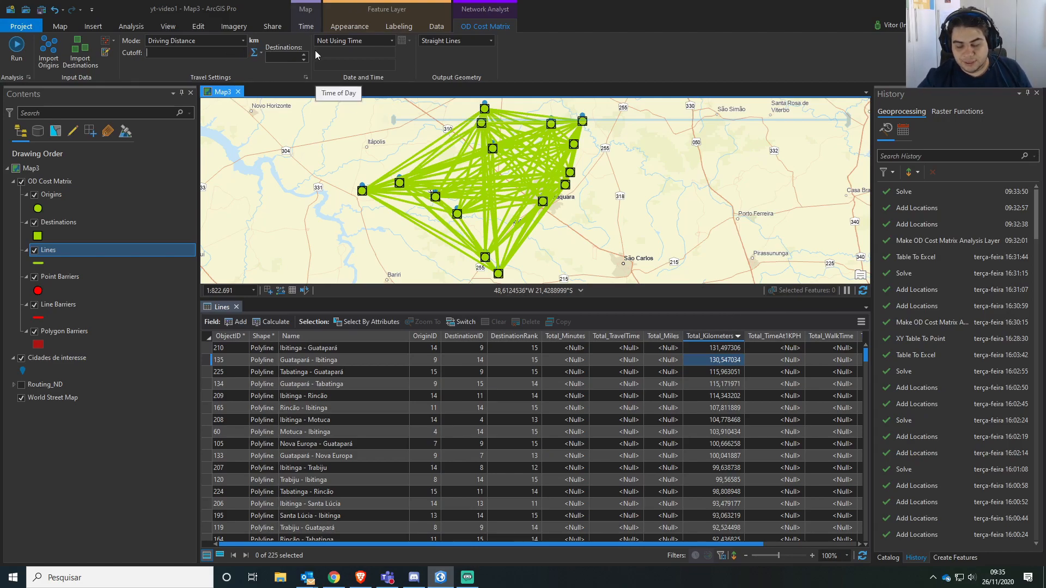
text(0)
click(17, 46)
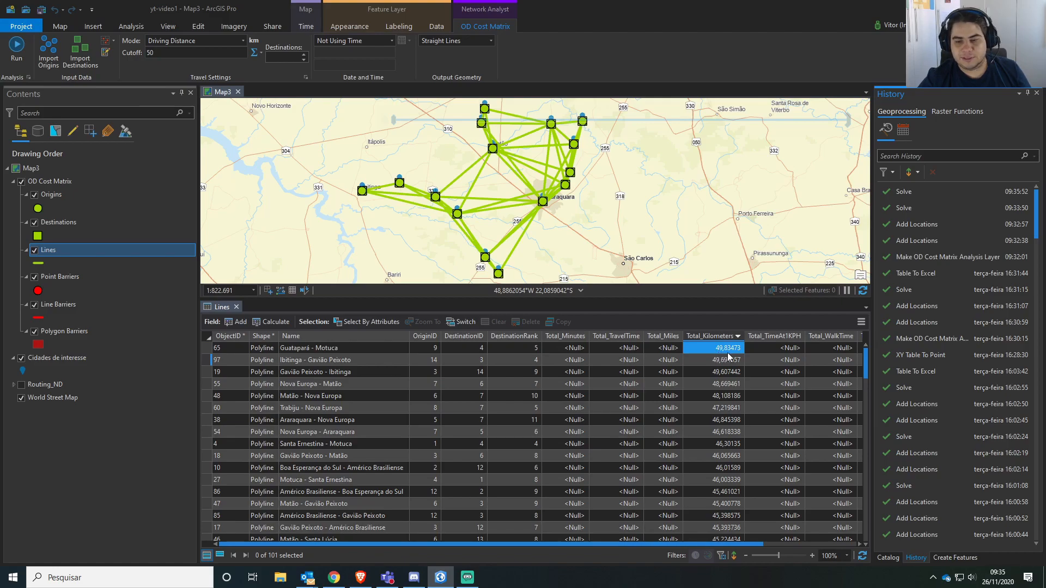
Examine the city pairs within the 50 km cutoff on the map and in the Lines table.
drag(486, 200, 483, 206)
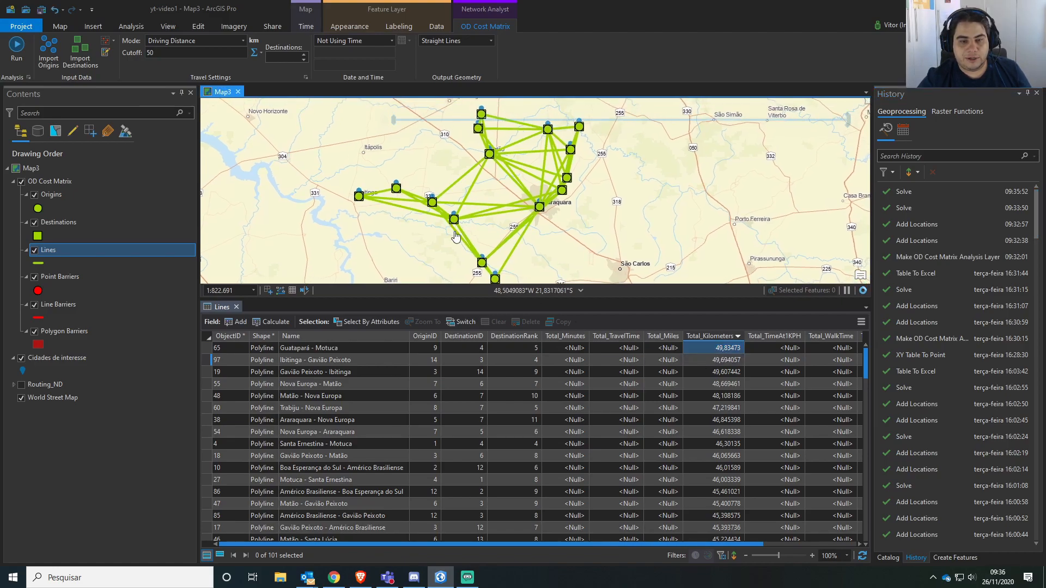
mouse_move(475, 206)
mouse_down()
mouse_move(456, 273)
mouse_move(469, 226)
mouse_move(490, 203)
mouse_up()
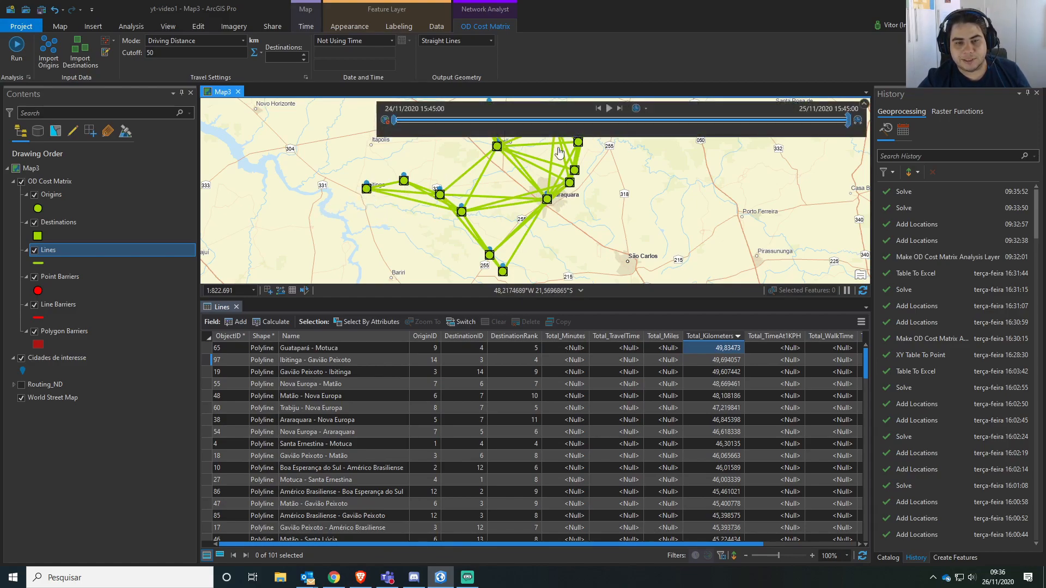
drag(544, 155, 530, 173)
drag(491, 231, 481, 187)
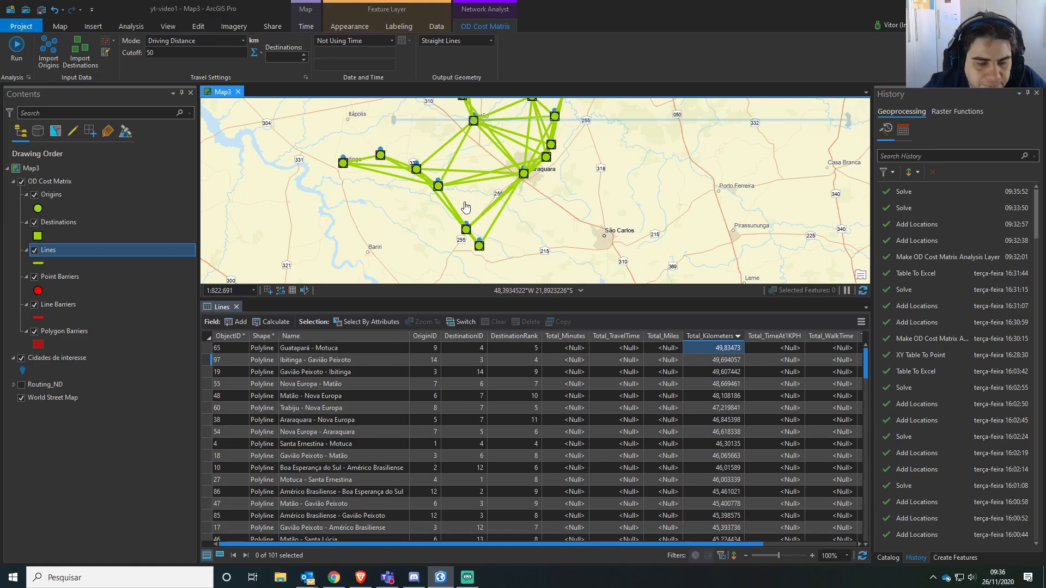
scroll(472, 429, down, 2)
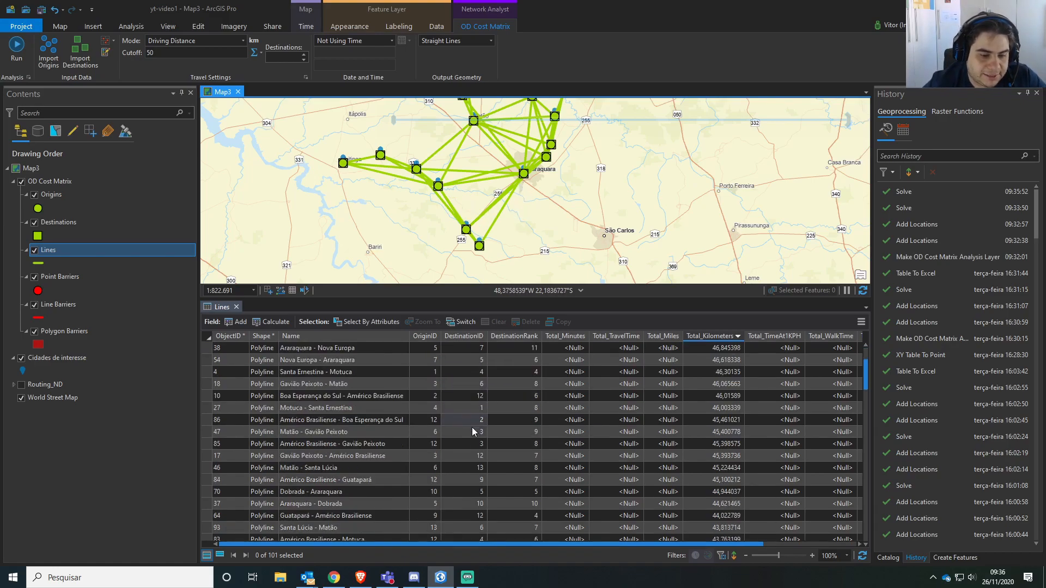
scroll(479, 457, up, 2)
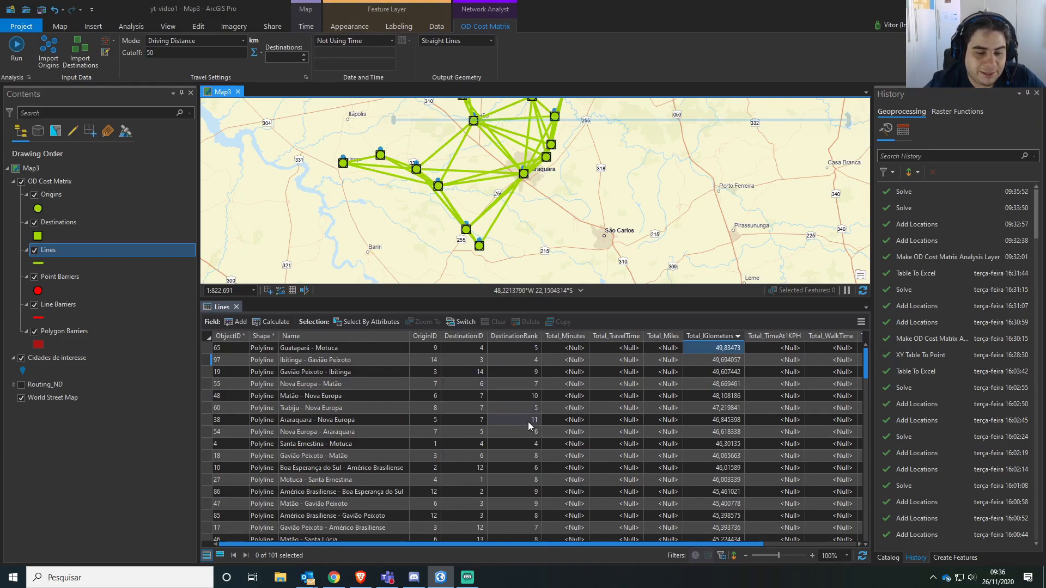
scroll(532, 428, down, 6)
scroll(533, 430, up, 6)
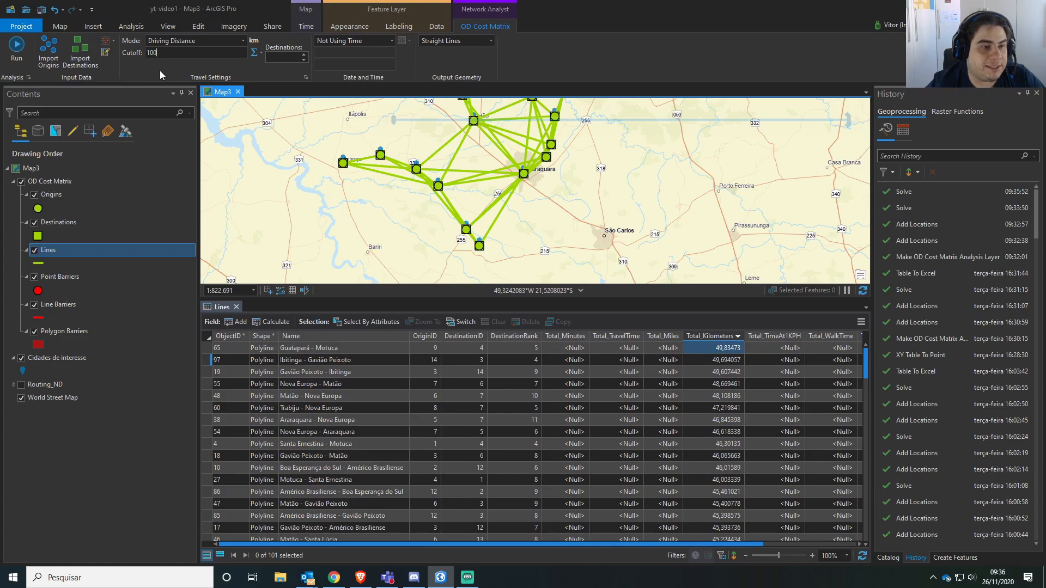
Set the cutoff to 100 km, solve the OD cost matrix again and view all resulting lines on the map.
click(25, 49)
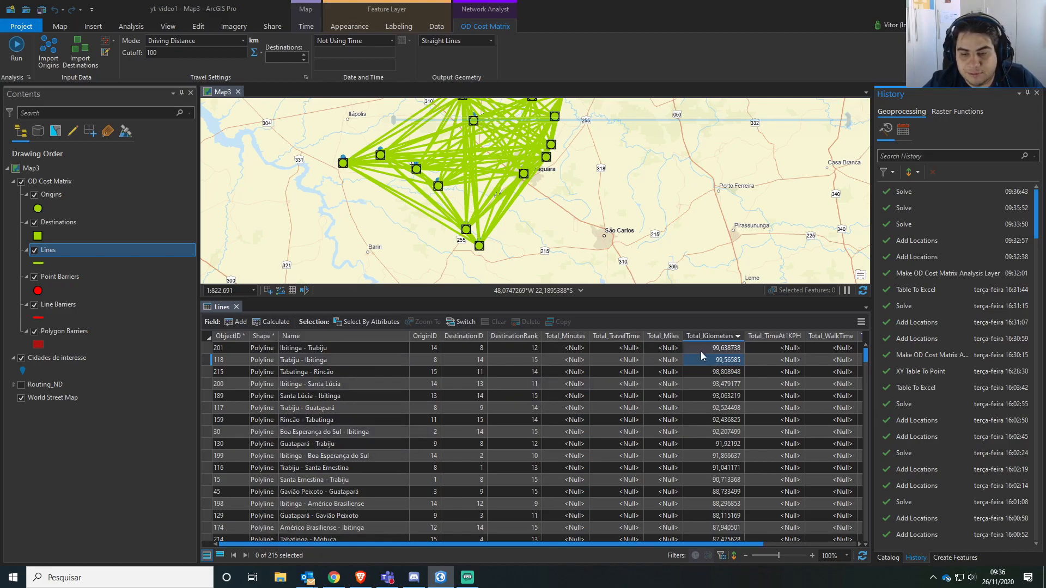
scroll(587, 214, down, 2)
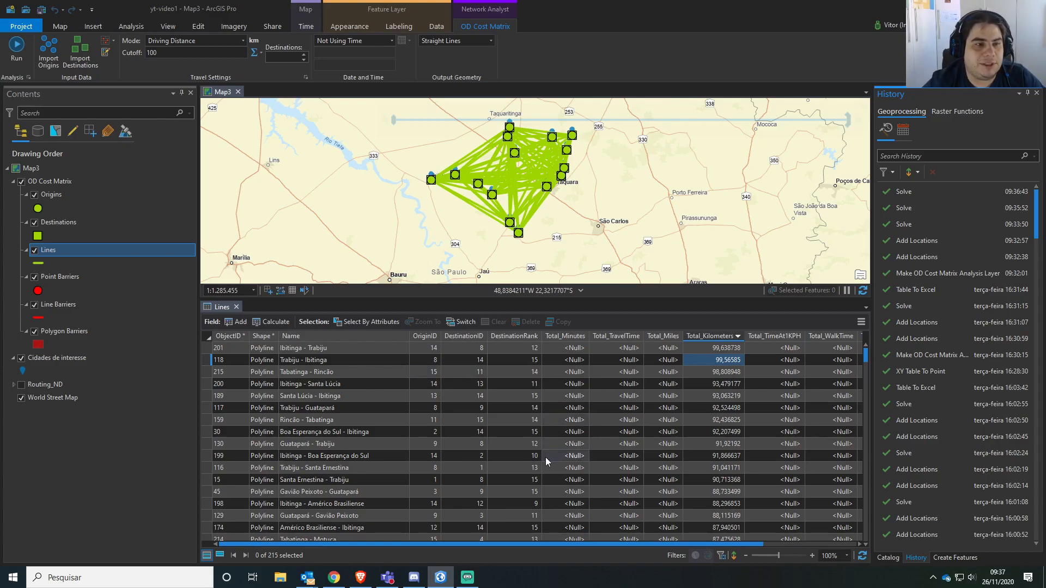
Switch the travel mode to Driving Time, set a cutoff of 60 minutes and solve the OD cost matrix.
click(240, 41)
click(194, 67)
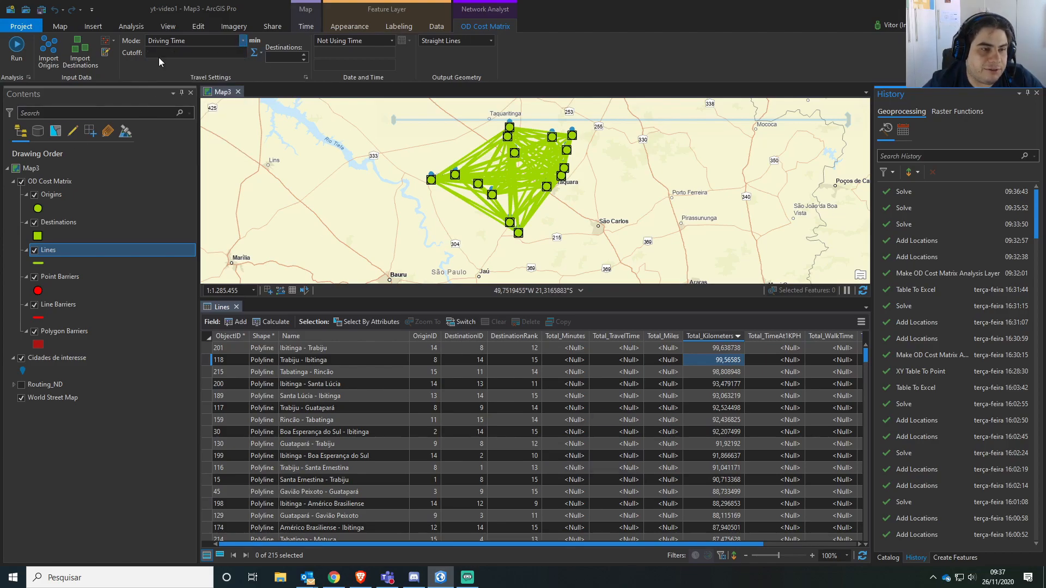
text(1)
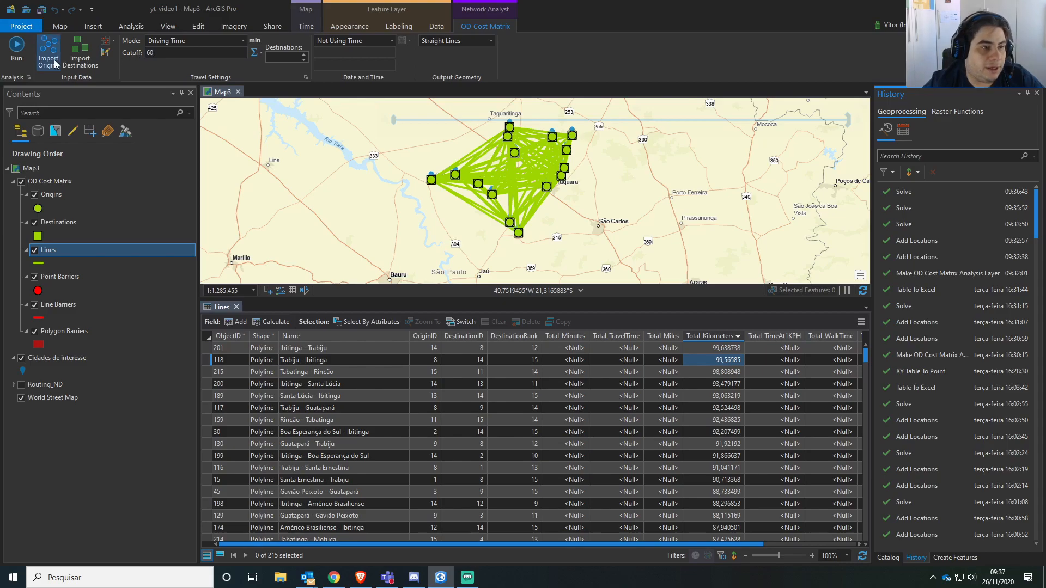
click(17, 46)
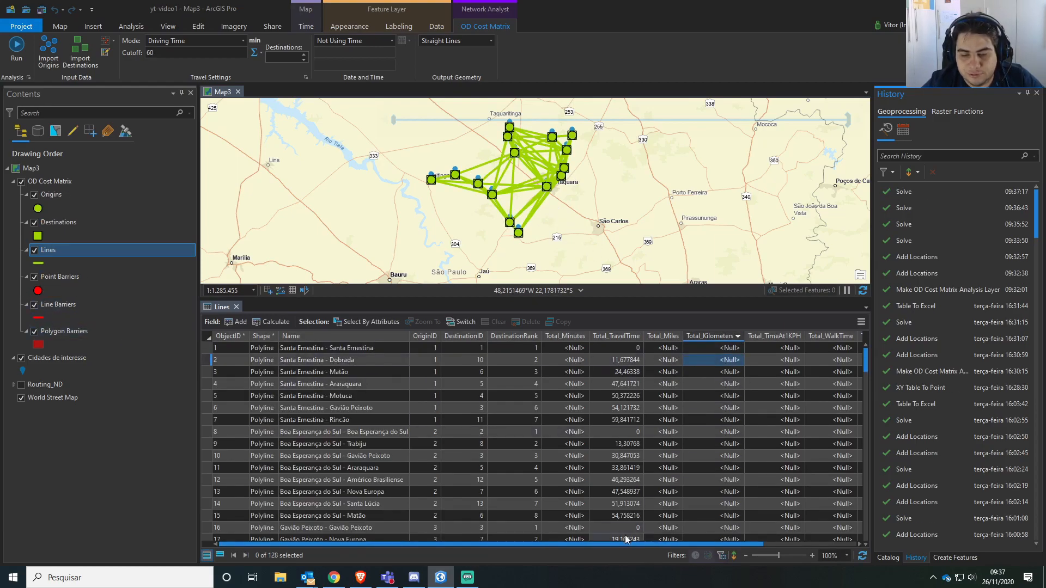
Sort the Lines table by Total_TravelTime in descending order and examine the longest travel times between cities.
right_click(624, 336)
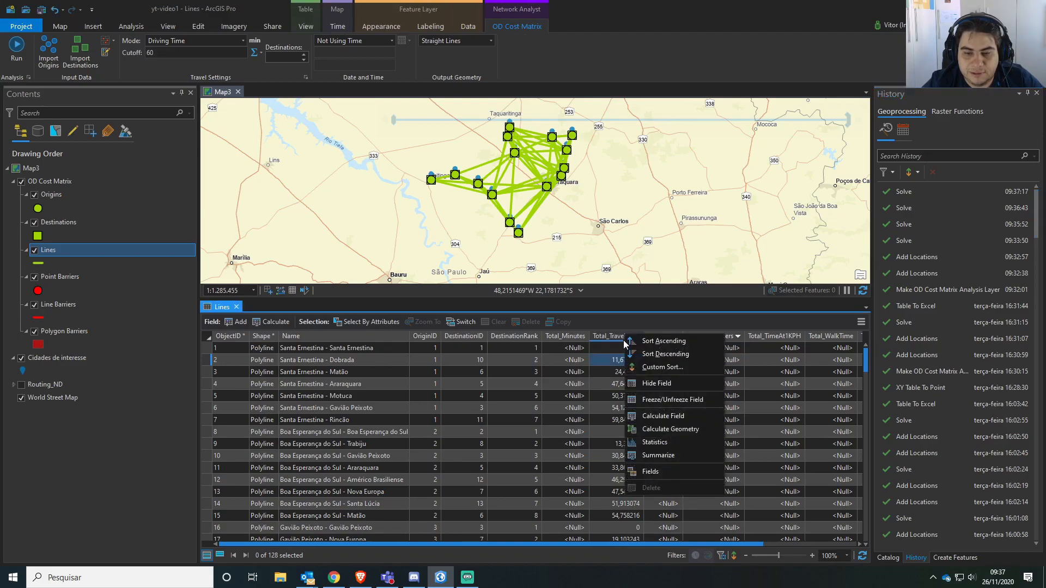
click(683, 354)
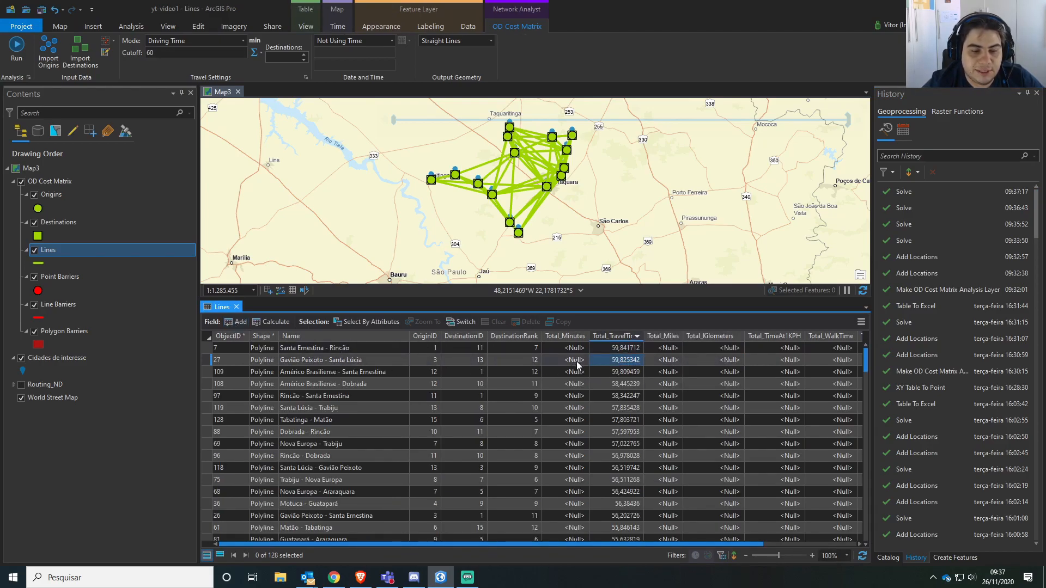
scroll(488, 206, up, 4)
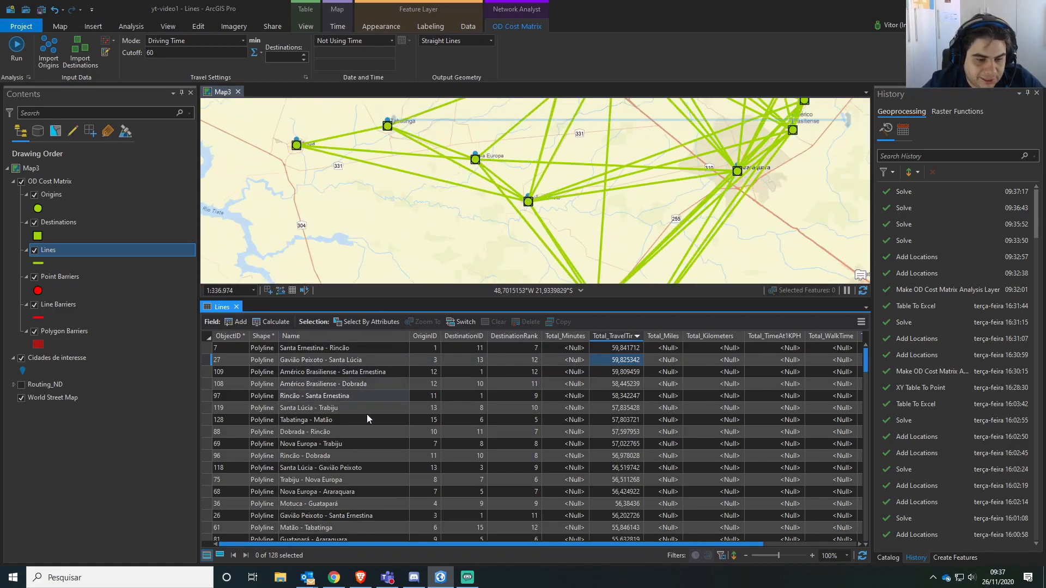
scroll(353, 427, down, 1)
scroll(365, 447, up, 1)
Sort the Lines table by Name in ascending order, examine the travel times from Araraquara and view all the lines on the map.
right_click(342, 336)
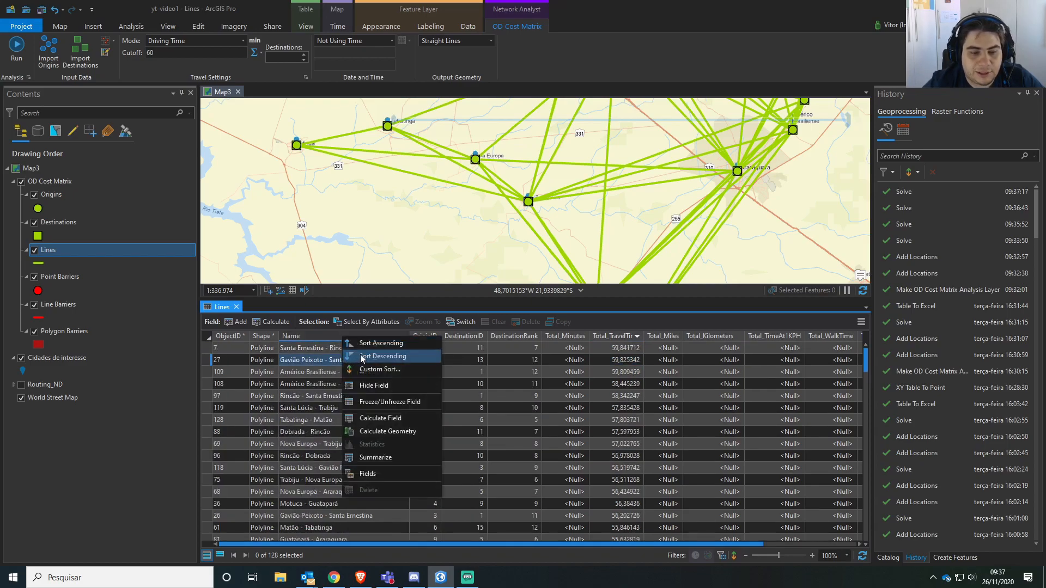
click(376, 343)
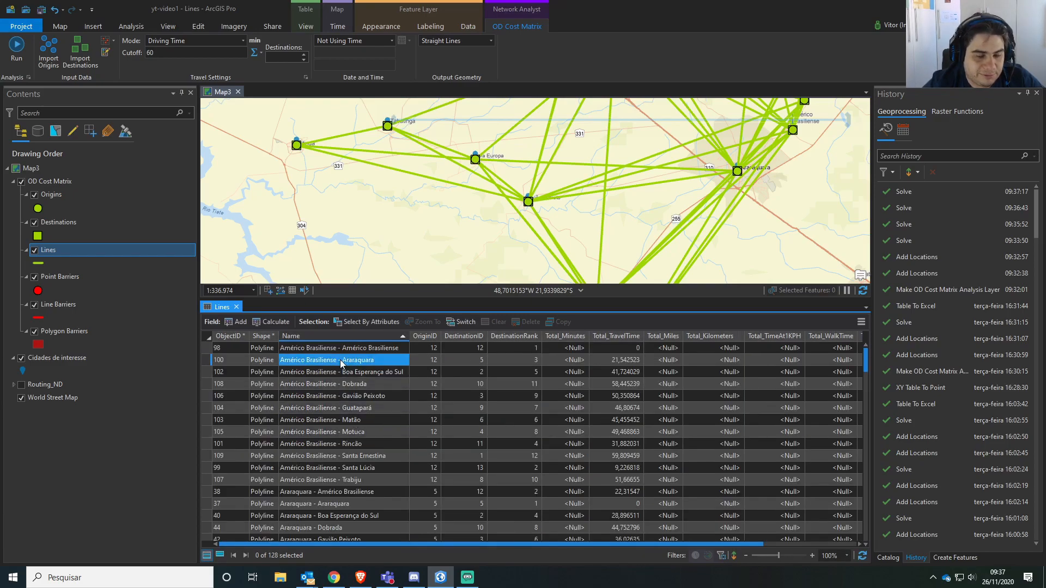
scroll(352, 430, down, 3)
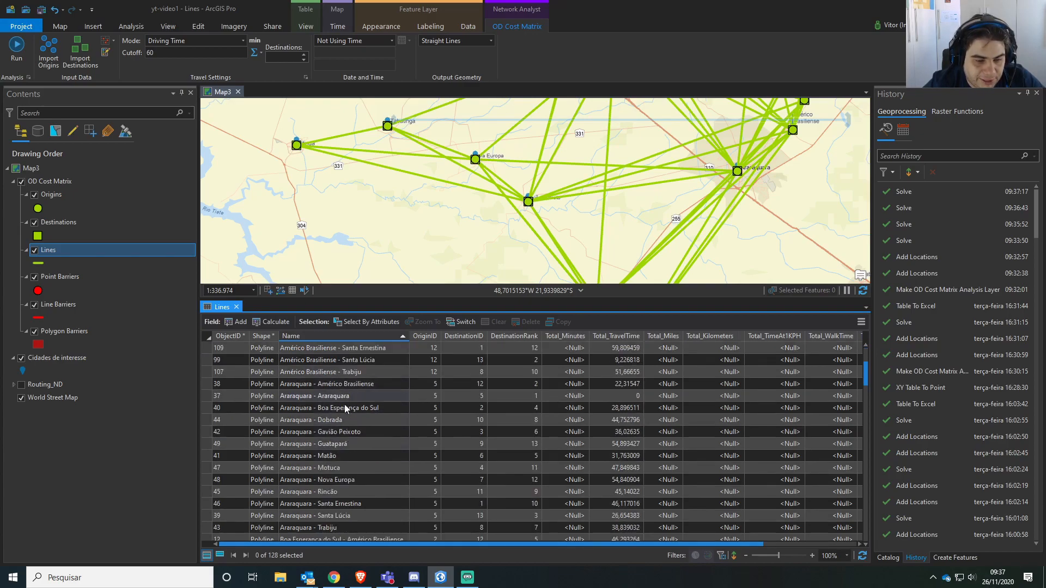
scroll(349, 441, down, 1)
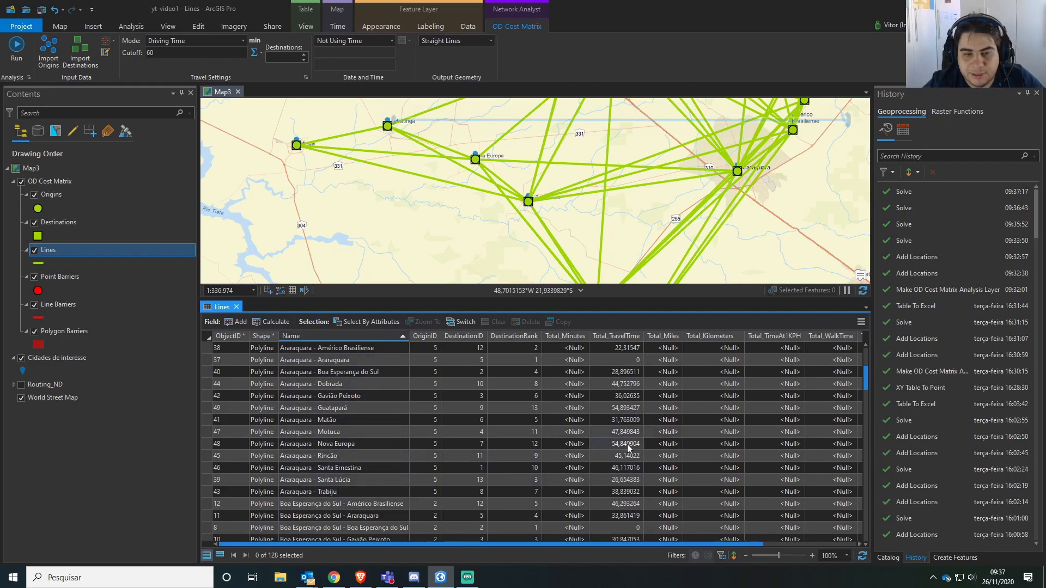
scroll(553, 199, down, 4)
scroll(555, 201, down, 3)
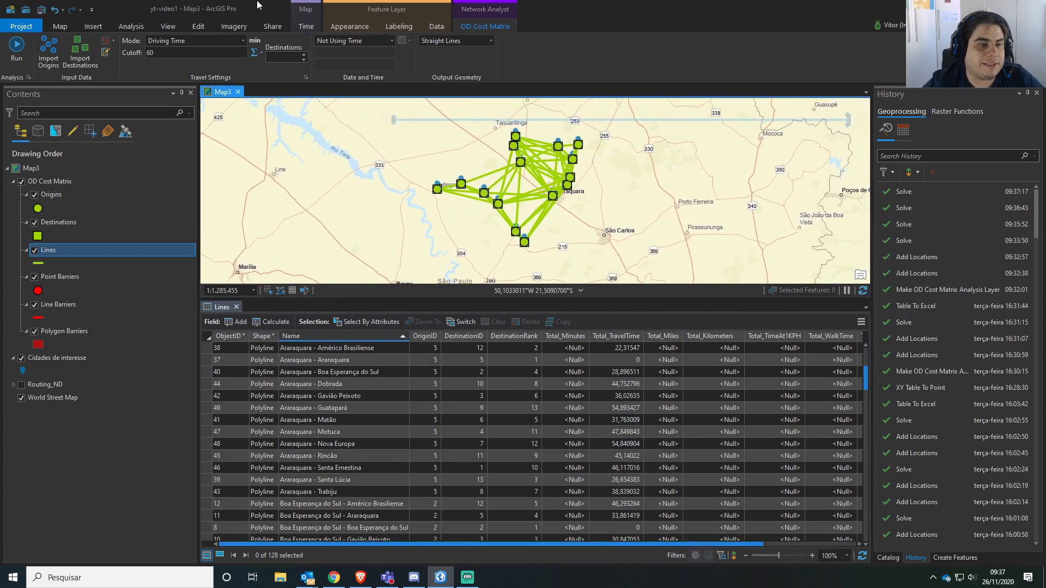